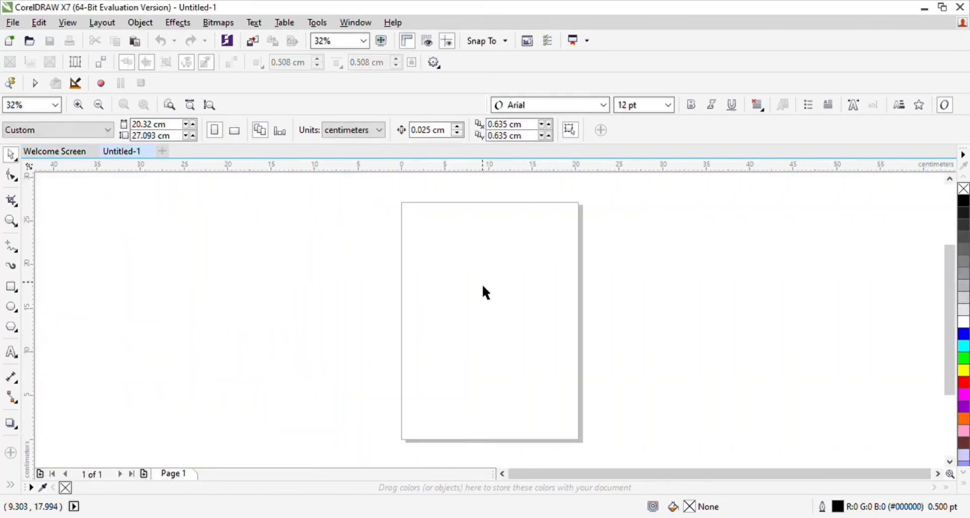
Step: Draw a hexagon about 17 cm wide centred on the page, with a concentric copy scaled to about 76%
left_click(14, 331)
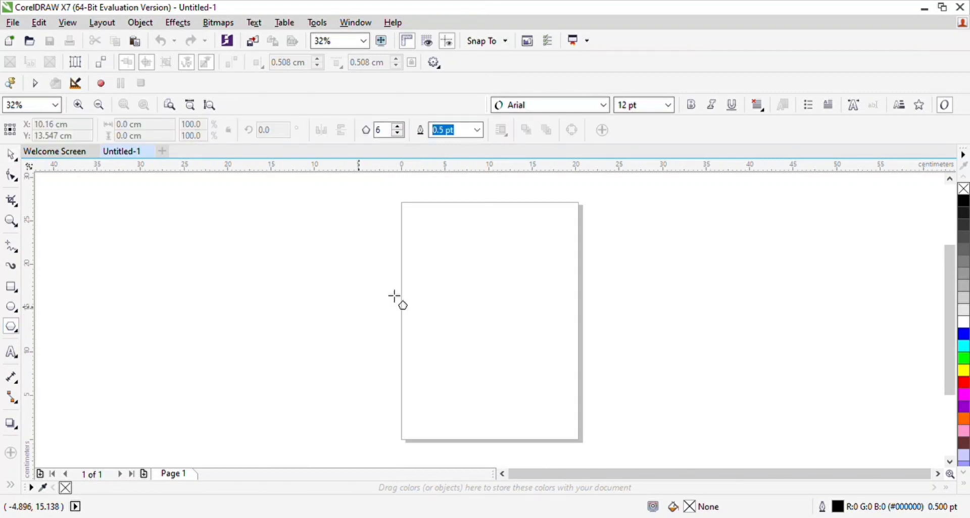
left_click_drag(429, 260, 597, 415)
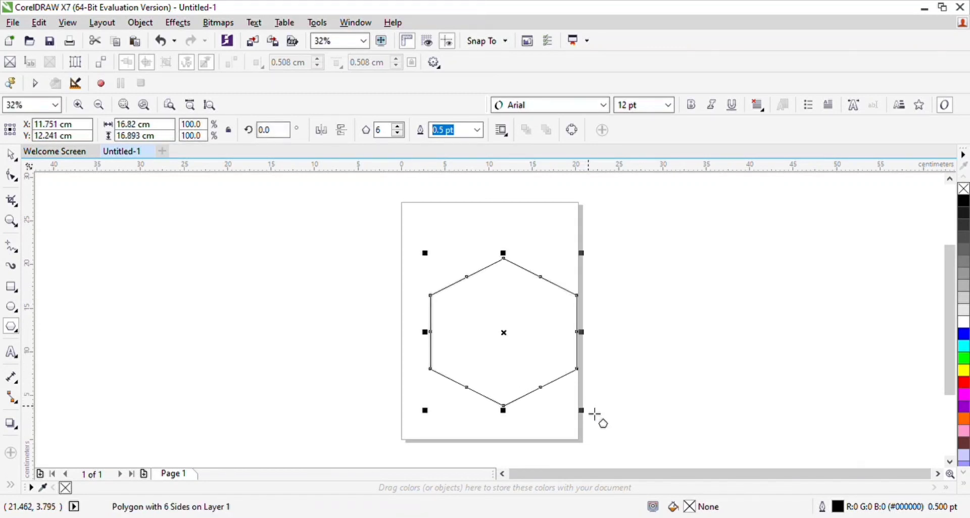
key("p")
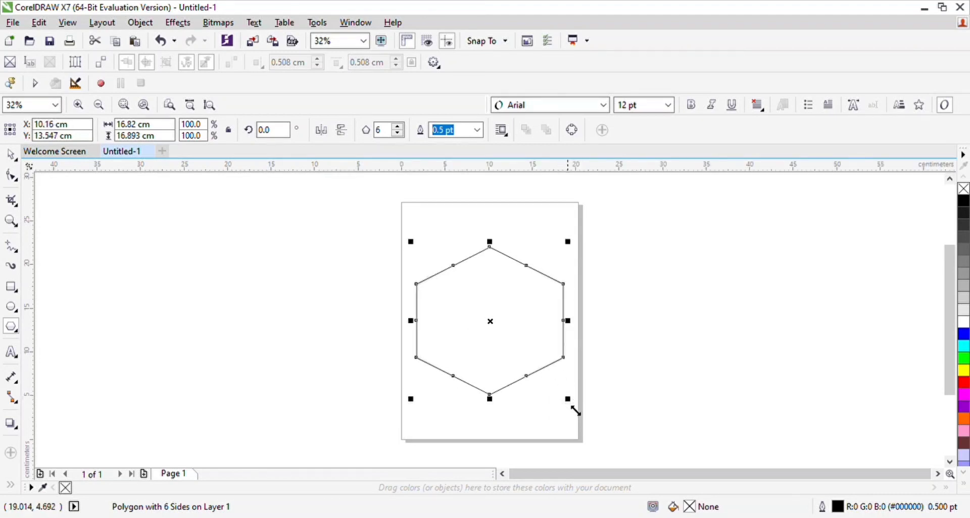
left_click_drag(576, 412, 558, 397)
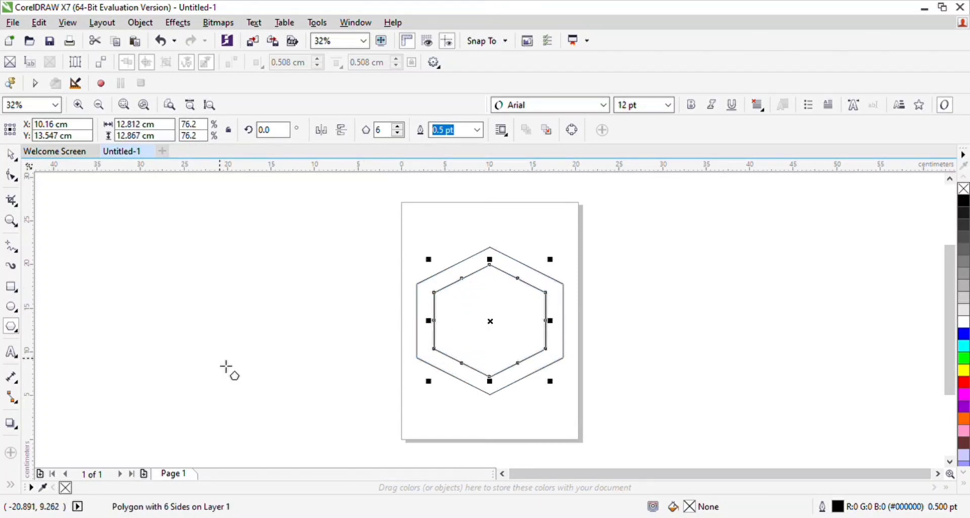
Step: Smart-fill the band between the two hexagons and colour it red
left_click(11, 154)
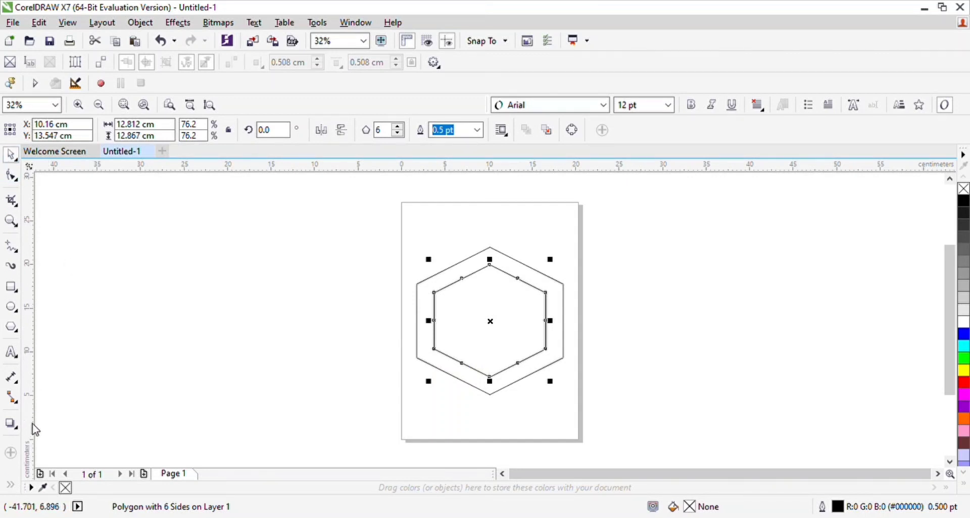
left_click(32, 425)
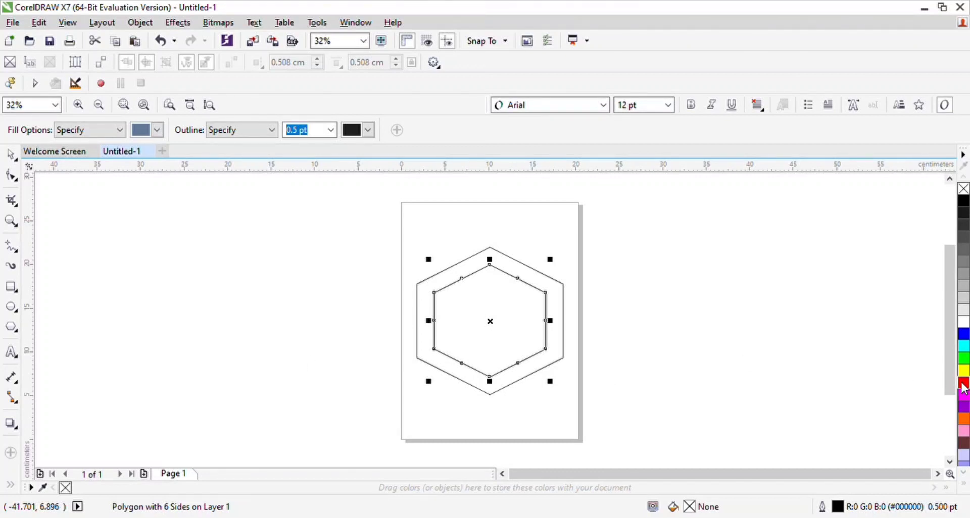
left_click(567, 351)
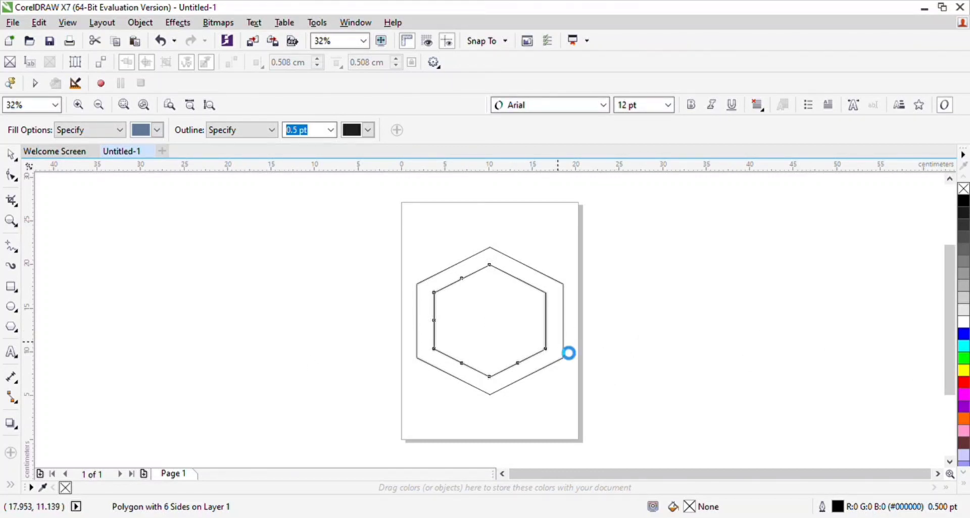
left_click(964, 383)
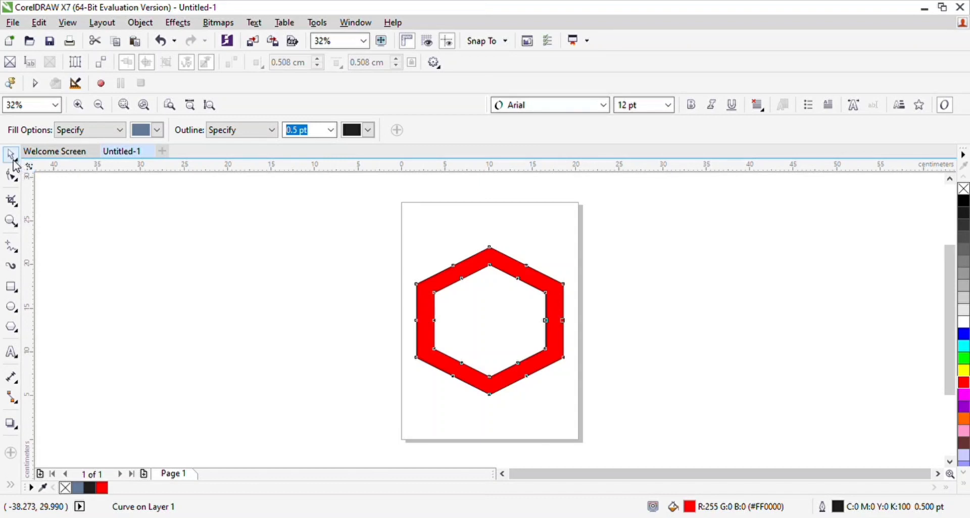
Step: Make a concentric copy of the red ring at about 62% and place a duplicate of it about 3.8 cm higher
left_click(11, 156)
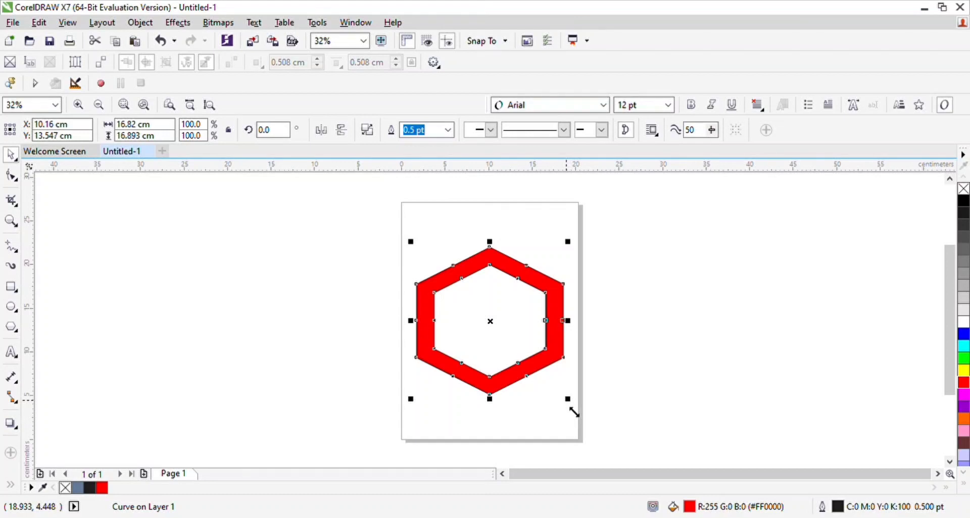
left_click_drag(573, 412, 539, 385)
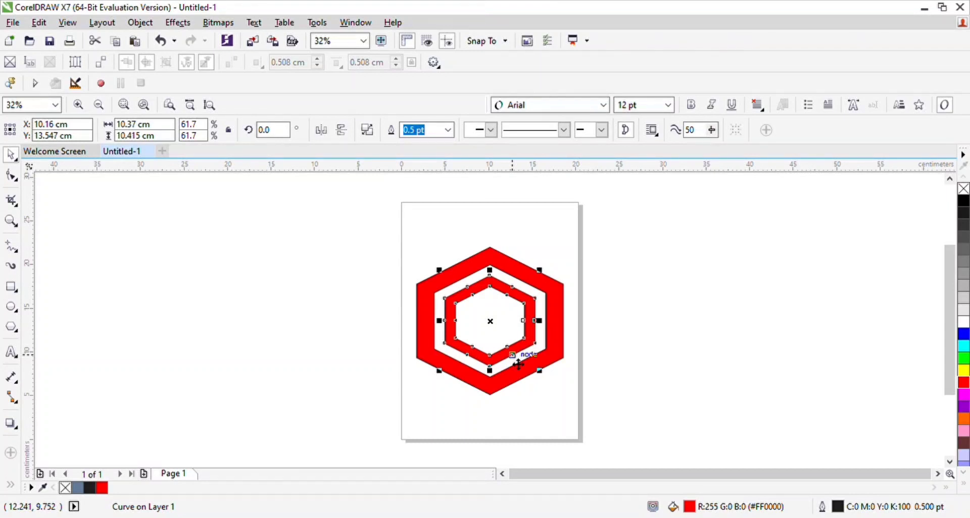
key("ctrl+z")
left_click(512, 355)
left_click_drag(522, 364, 512, 331)
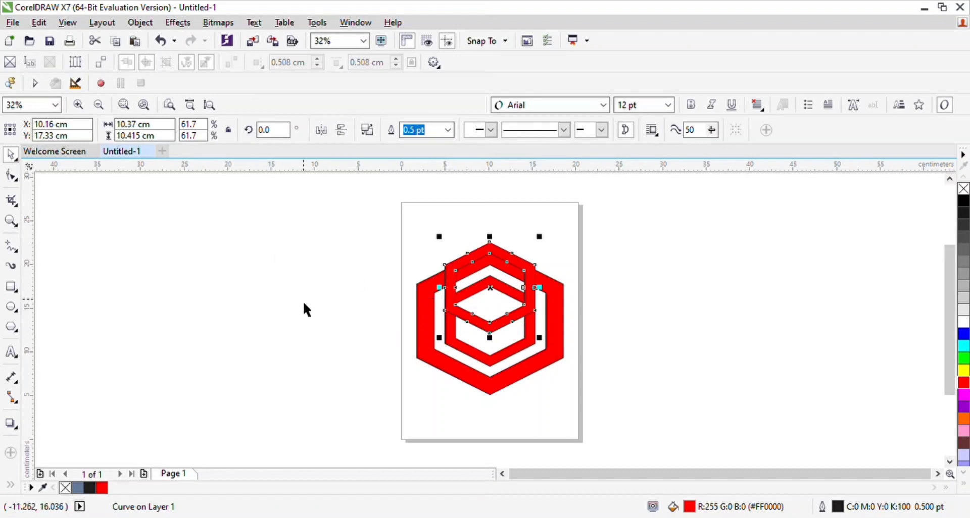
Step: Align the upper ring copy so its lower inner corners meet the upper inner corners of the small ring beneath
key("z")
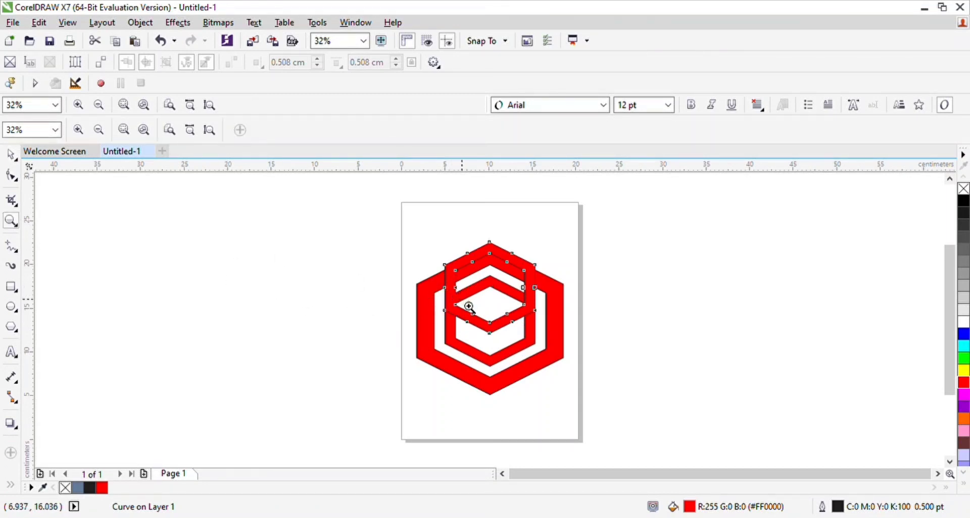
left_click(469, 306)
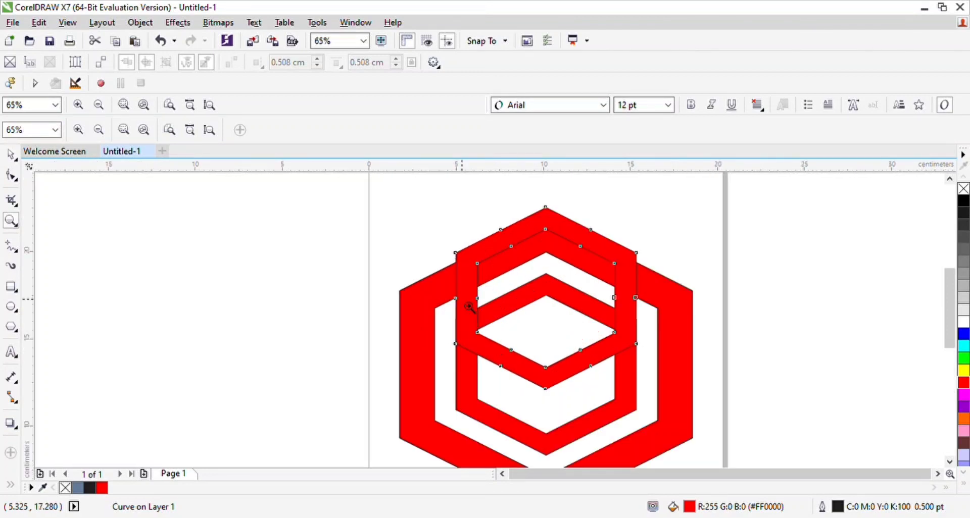
left_click(512, 336)
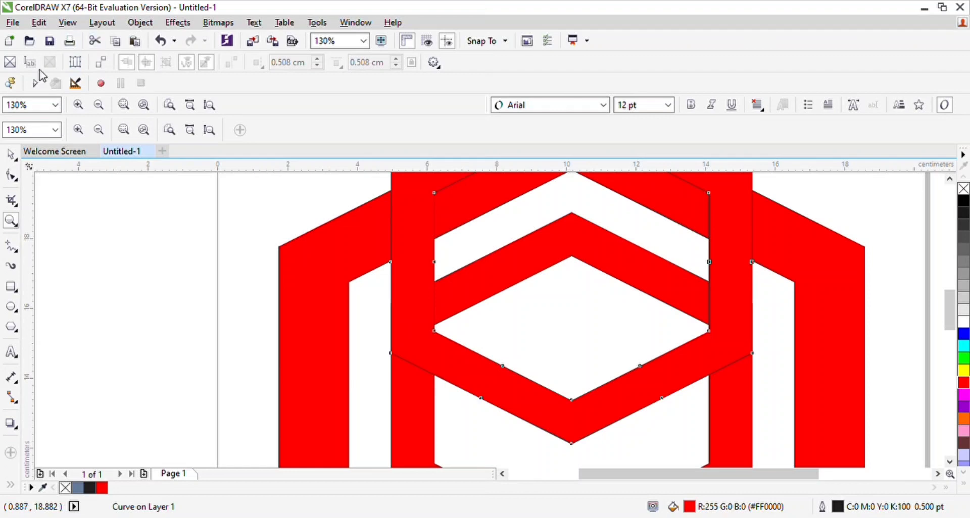
left_click(10, 161)
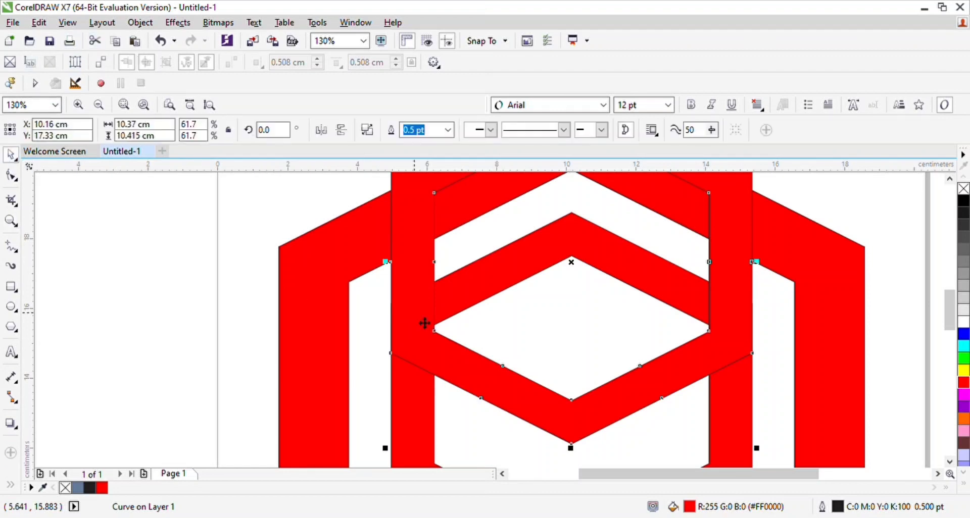
mouse_move(444, 341)
left_mouse_down()
mouse_move(517, 357)
mouse_move(442, 335)
left_mouse_up()
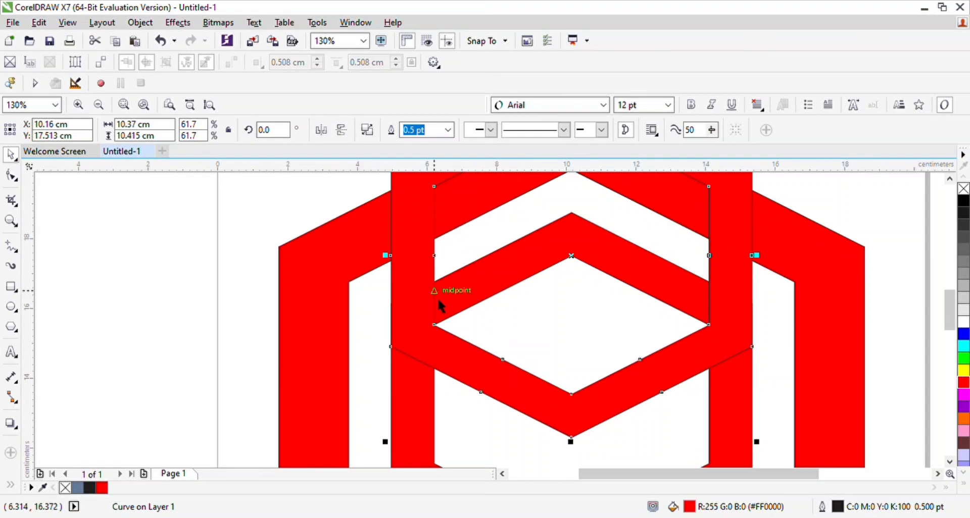
key("z")
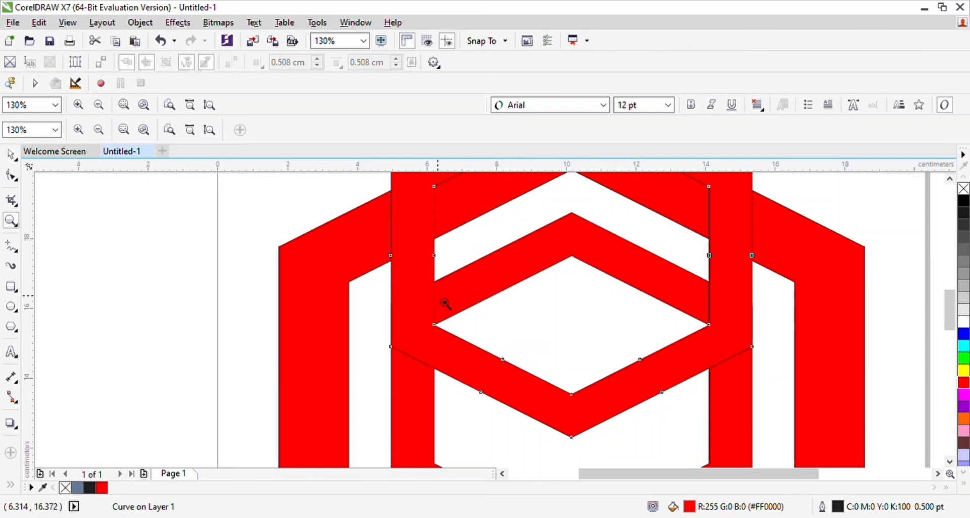
left_click(519, 312, "shift")
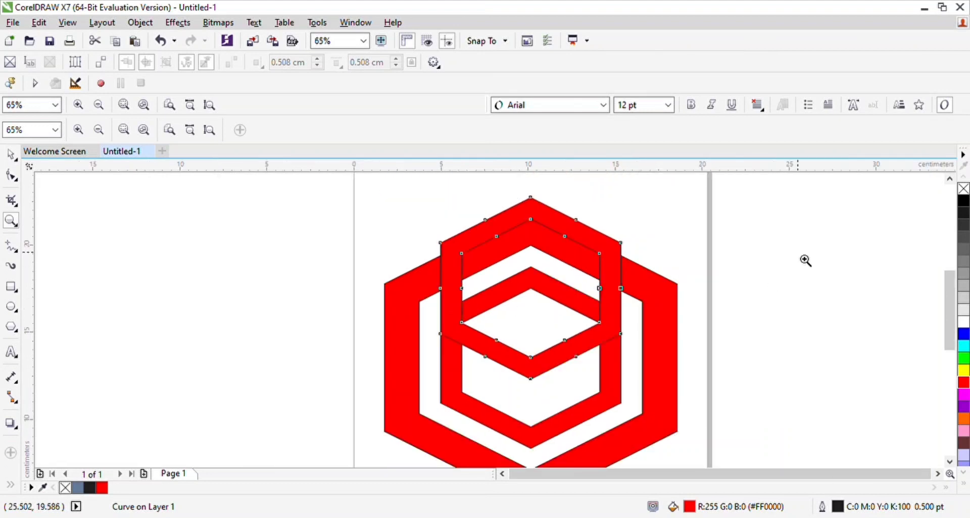
left_click_drag(954, 300, 954, 302)
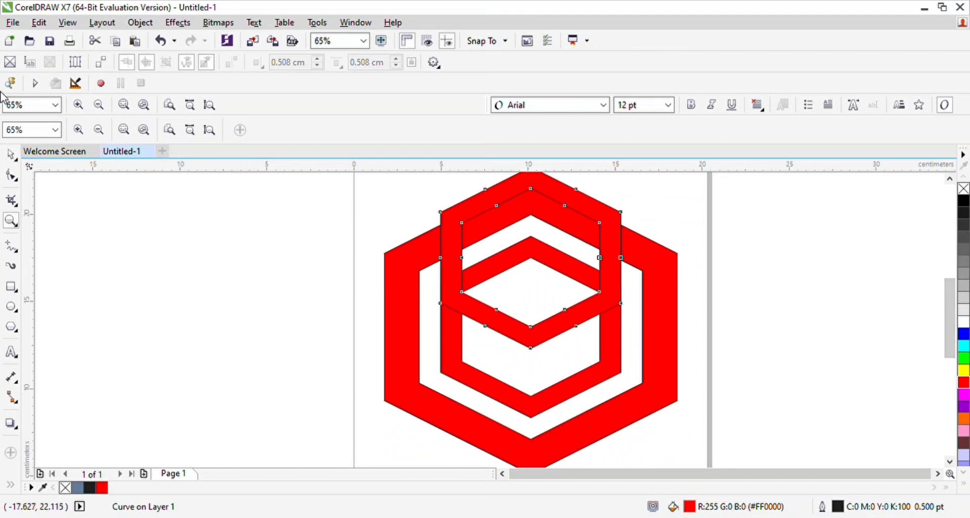
left_click(18, 158)
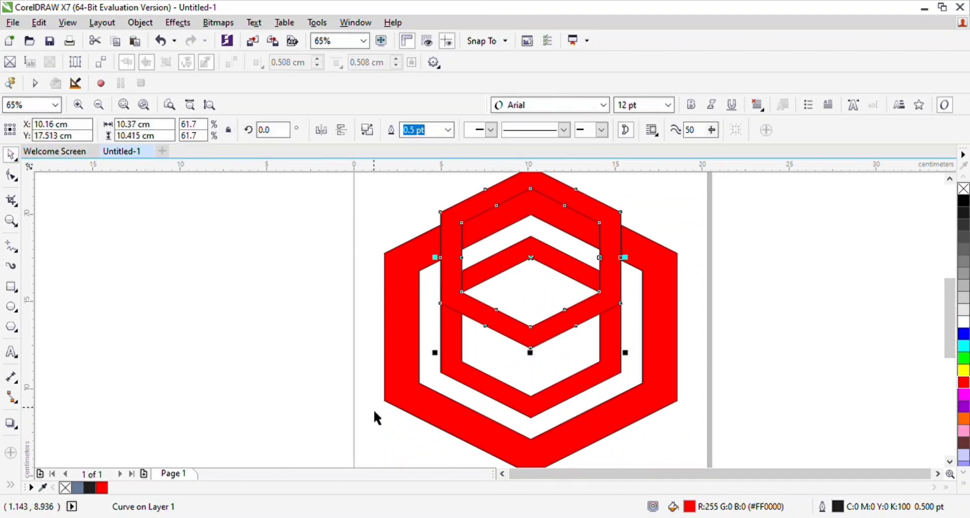
left_click(473, 392)
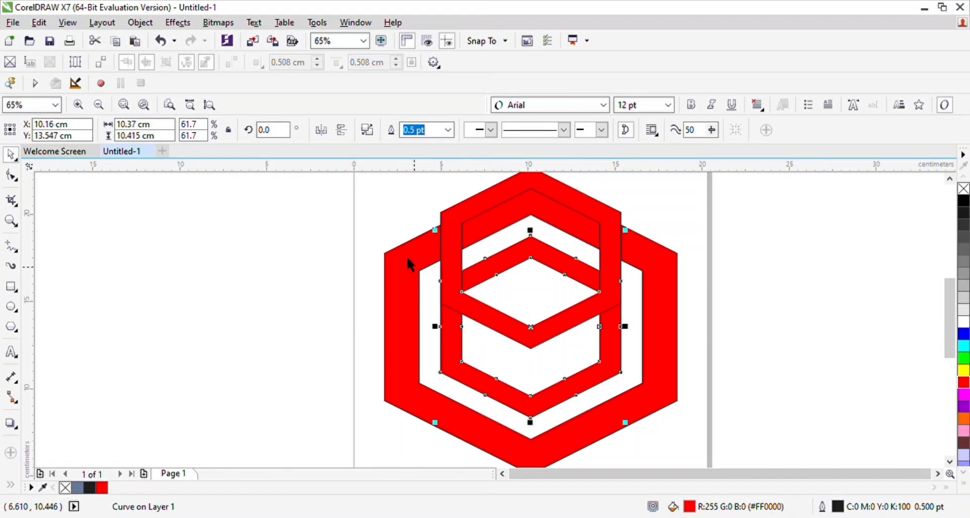
left_click(443, 224)
left_click(443, 224, "shift")
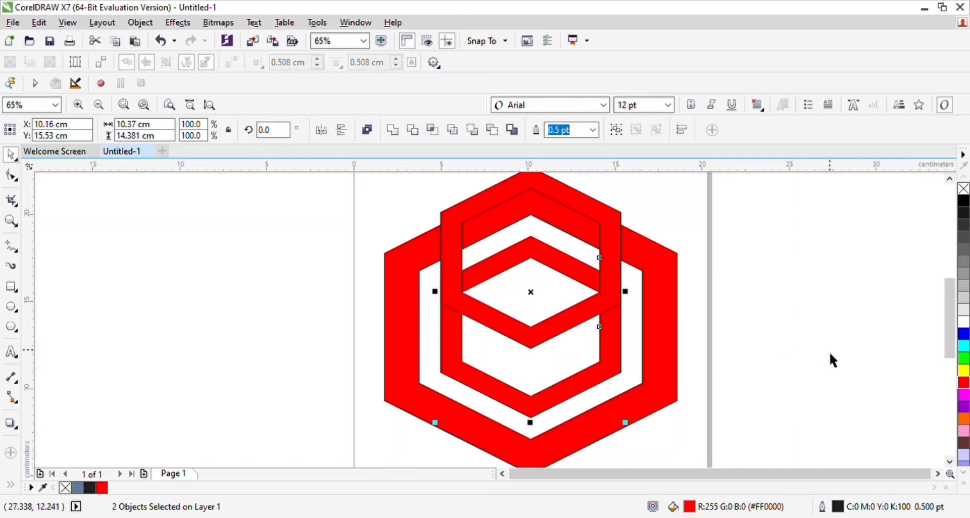
left_click(568, 348)
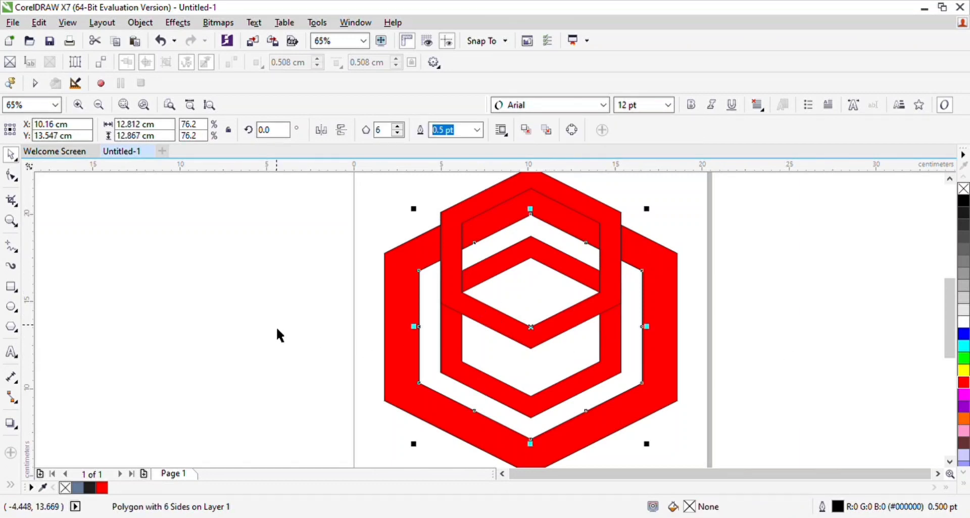
left_click_drag(276, 327, 437, 391)
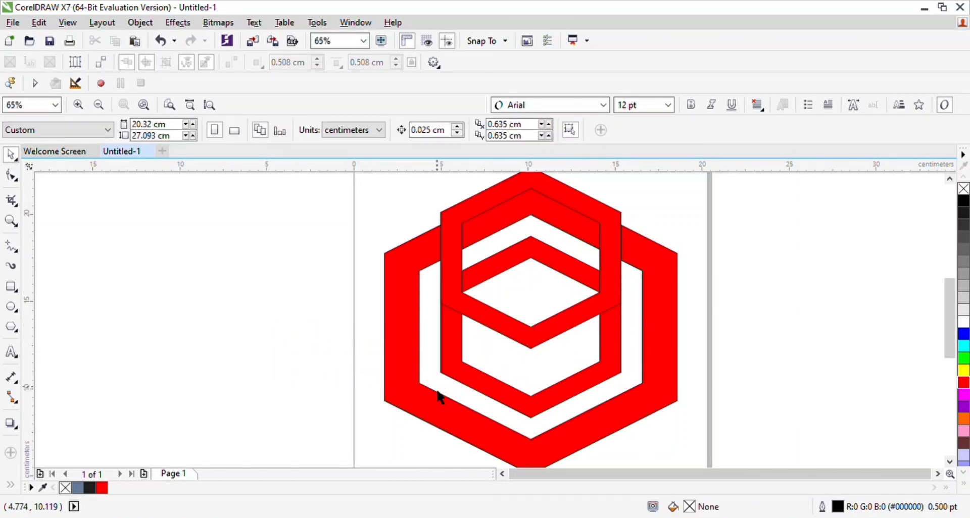
Step: Trim the upper ring copy with the centred small ring and move the trimmed curve off to the left of the large hexagon
left_click(466, 384)
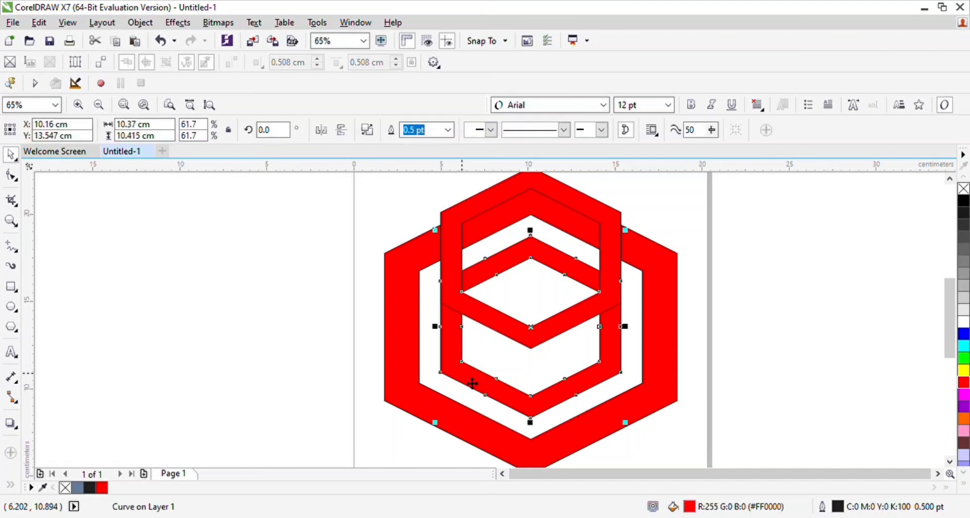
left_click(466, 218, "shift")
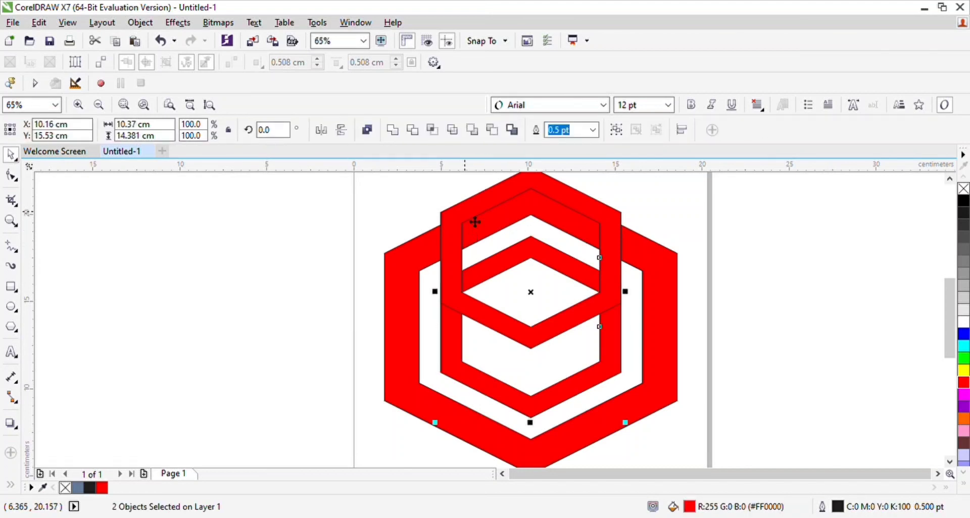
left_click(415, 130)
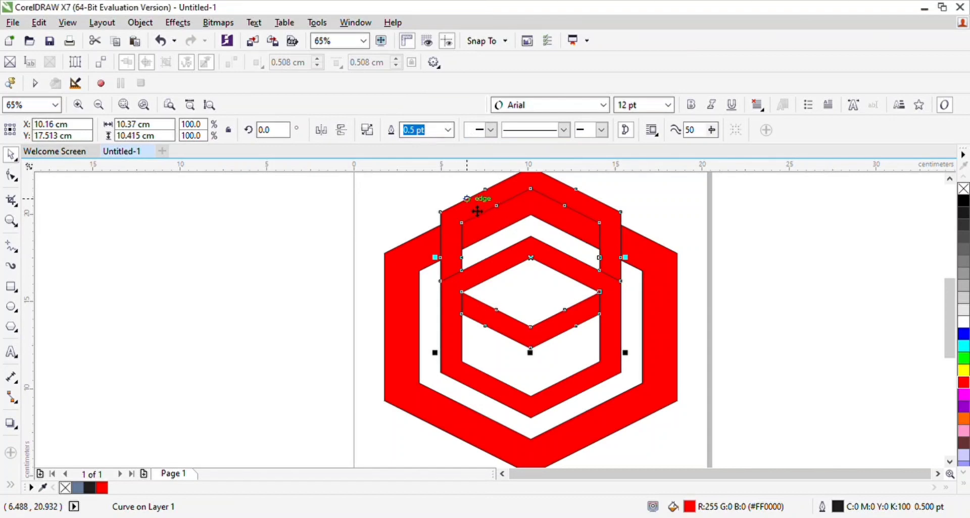
left_click_drag(475, 209, 211, 254)
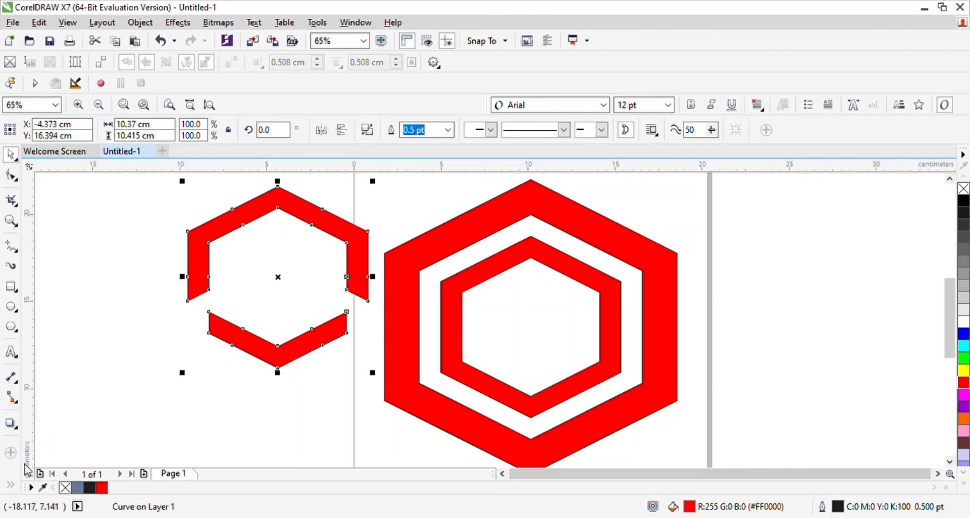
Step: Smart-fill the trimmed curve's lower V-shaped piece and fit it between the upper inner corners of the centred small ring
left_click(29, 417)
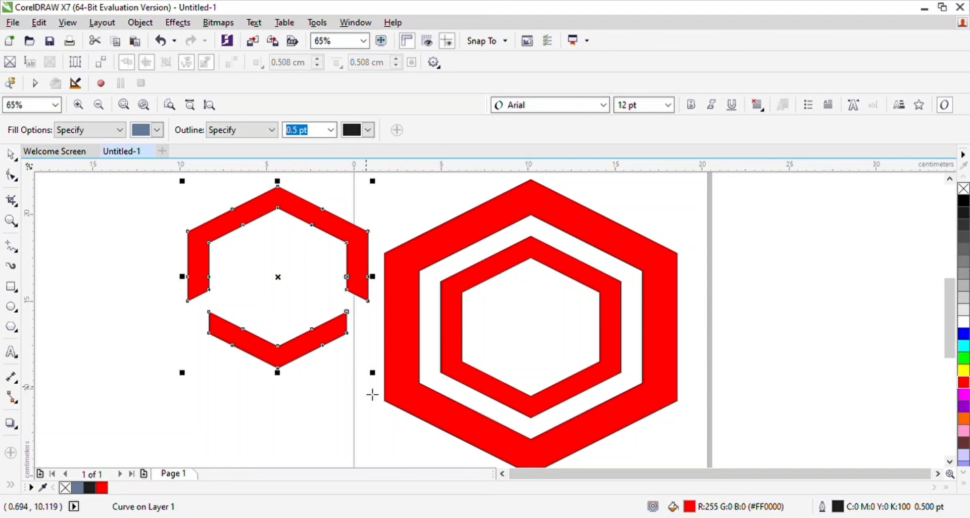
left_click(297, 362)
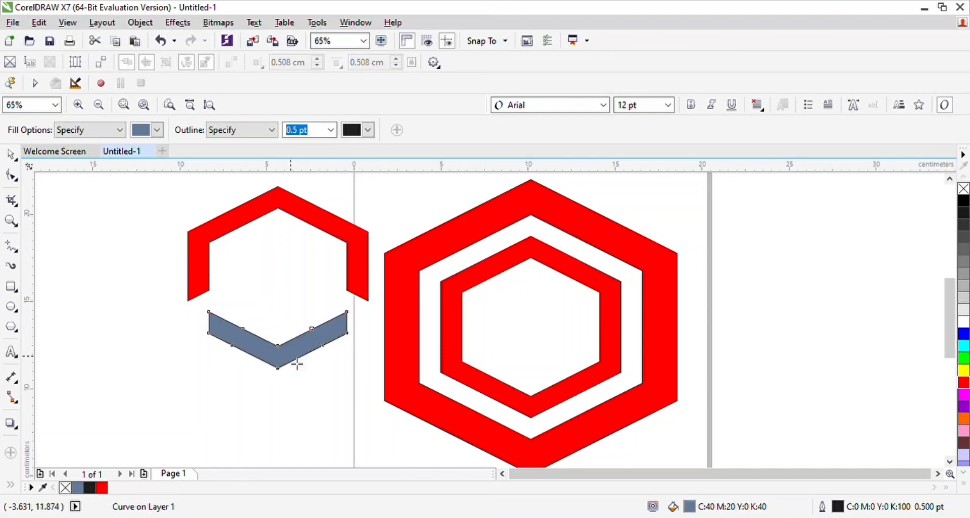
left_click(11, 156)
left_click_drag(273, 363, 528, 340)
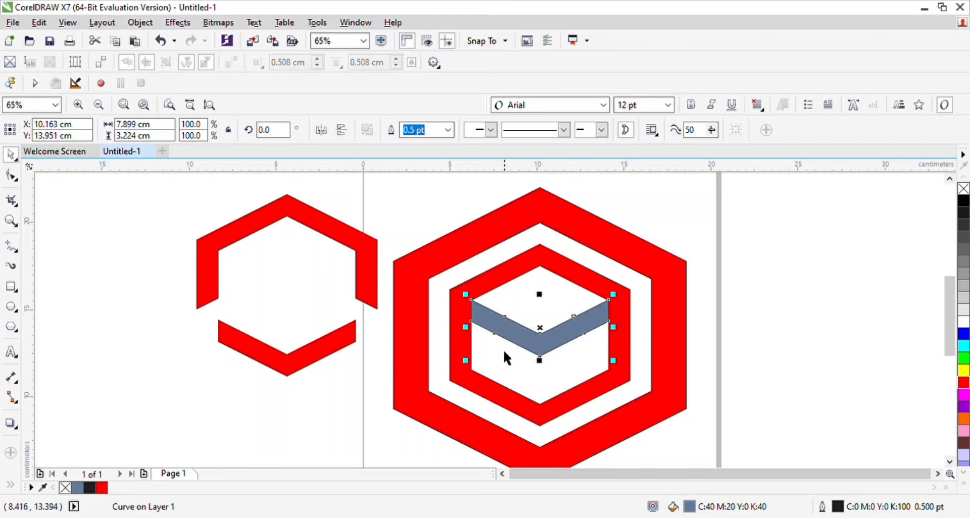
Step: Weld the V-shaped piece to the small hexagon ring and set the welded shape's outline to None
left_click(510, 402, "shift")
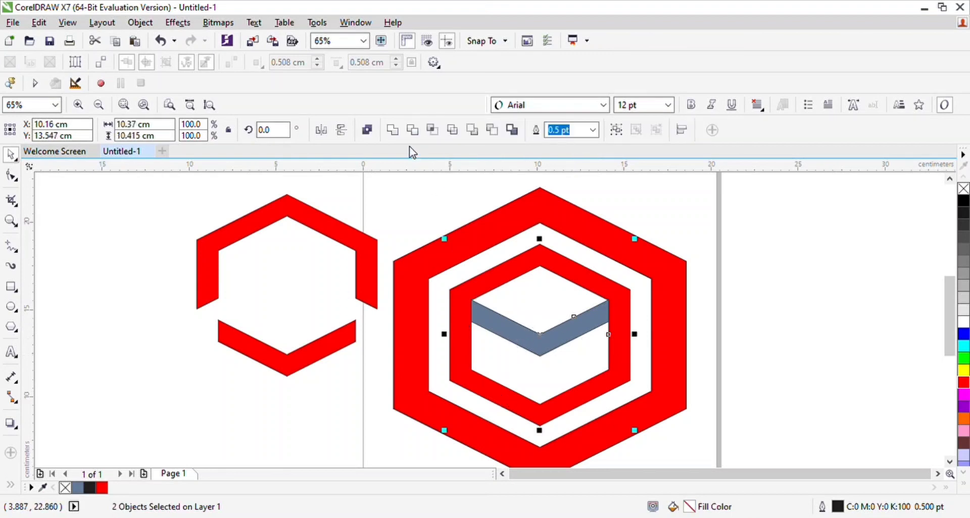
left_click(394, 135)
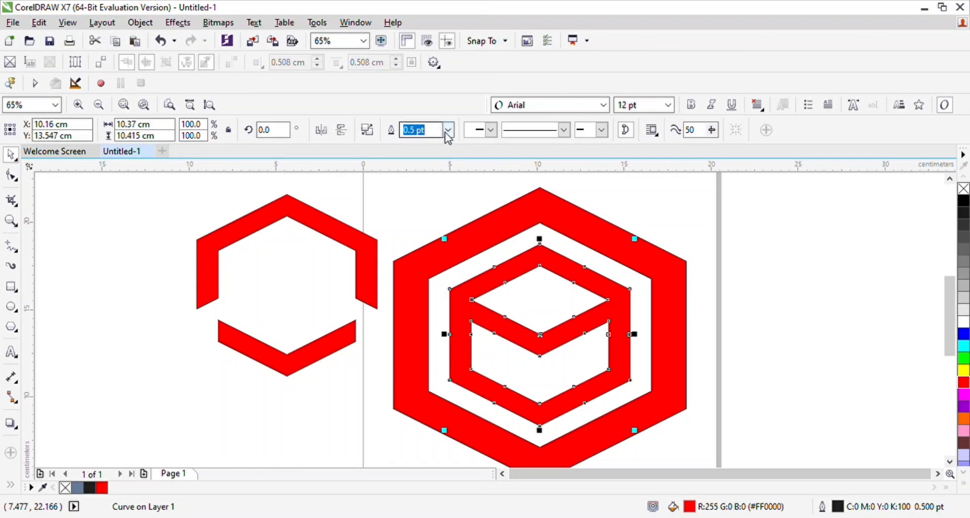
left_click(431, 142)
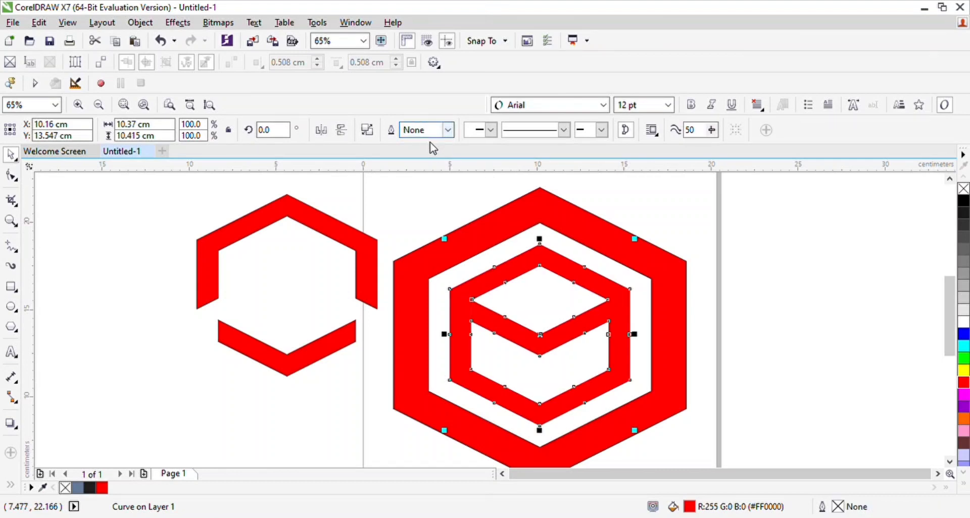
left_click(766, 305)
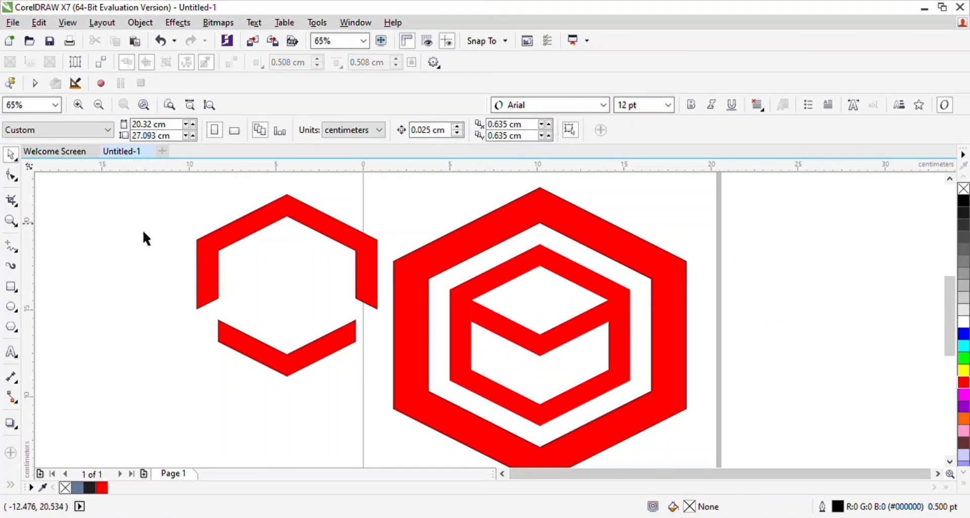
Step: Draw a thin rectangle about 6.08 by 0.69 cm and move it over the upper right part of the cube emblem
left_click(11, 287)
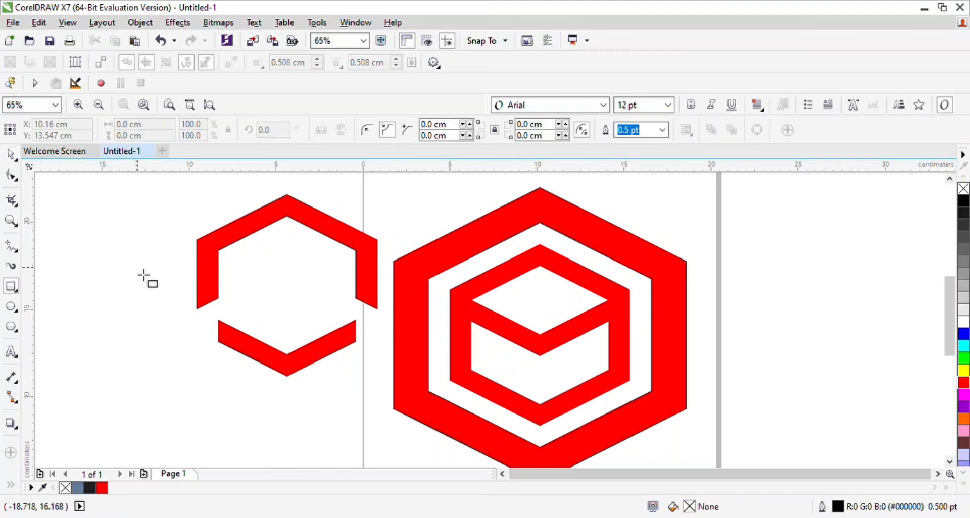
left_click_drag(89, 282, 192, 294)
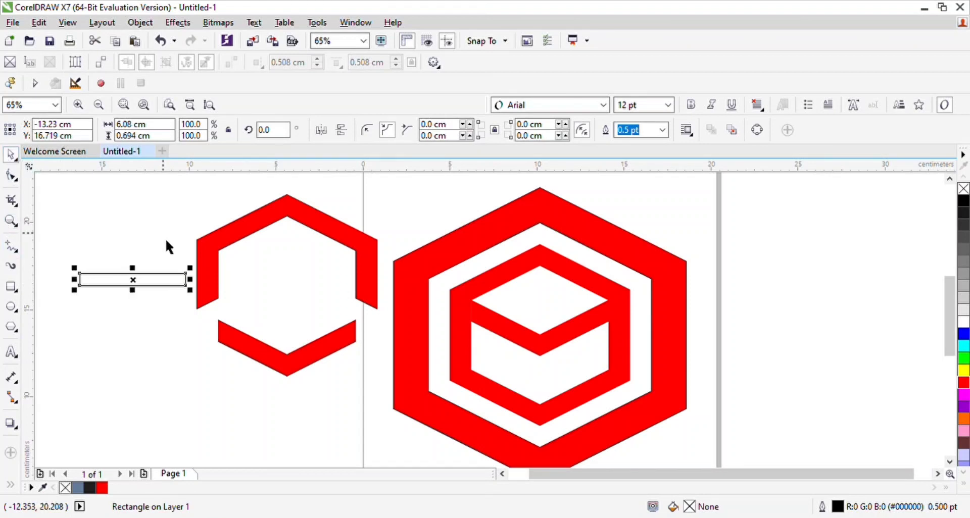
left_click(153, 281)
left_click_drag(162, 290, 614, 299)
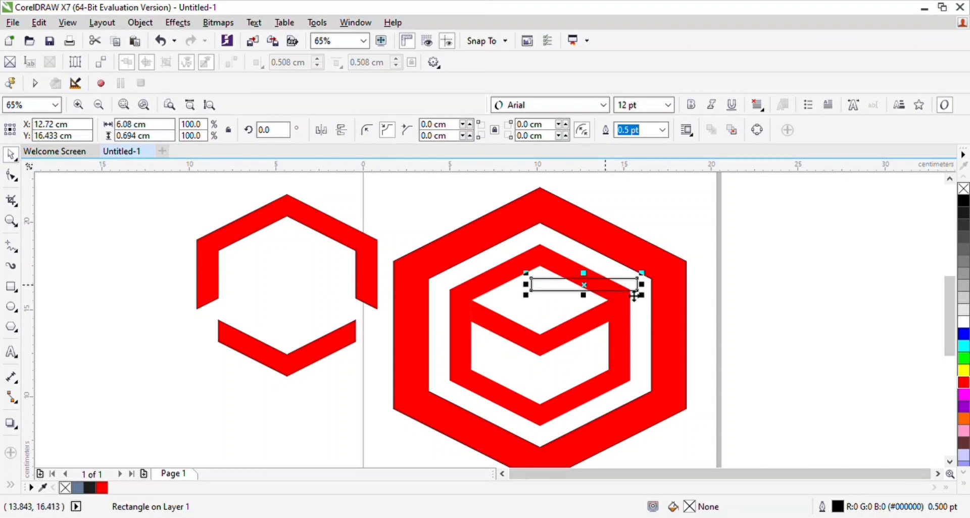
Step: Rotate the thin rectangle to 26.565° and align its lower edge with the upper edge of the V's right arm
left_click(613, 298)
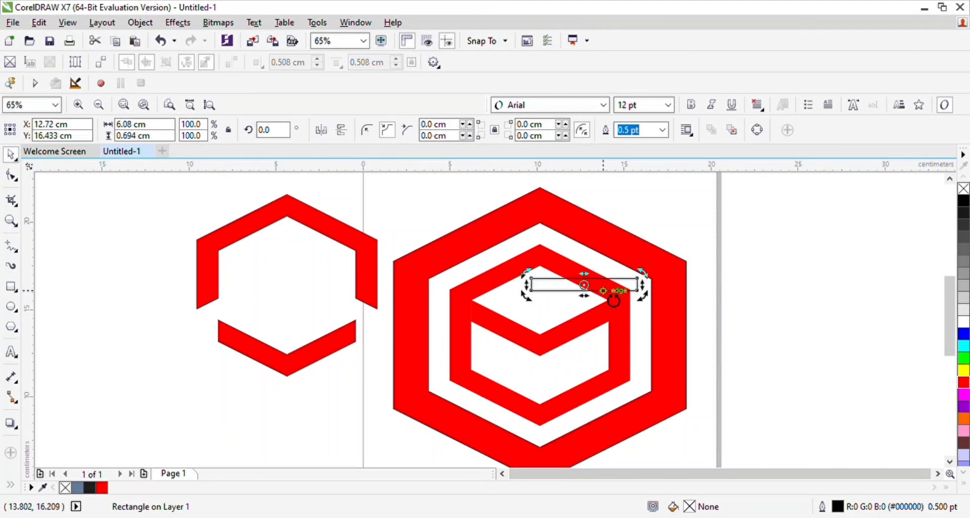
left_click_drag(655, 280, 635, 267)
left_click_drag(635, 268, 635, 267)
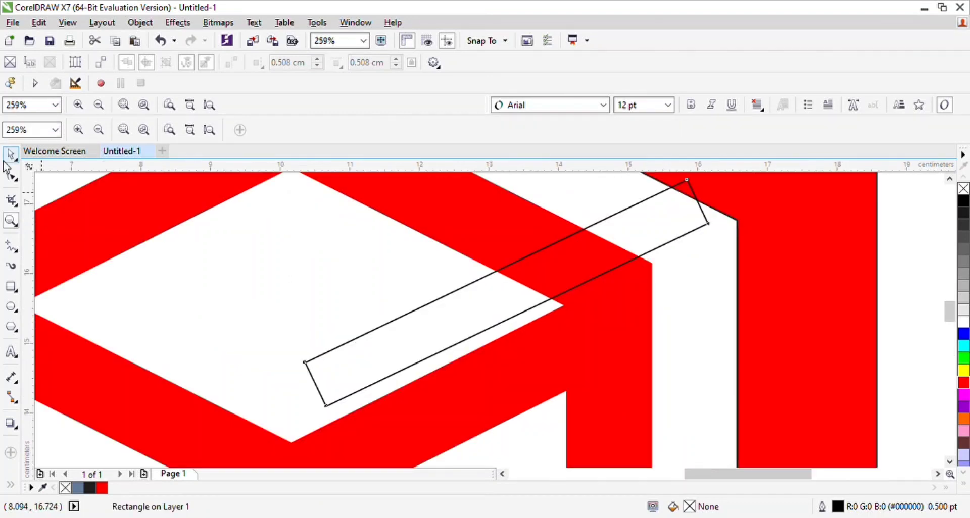
left_click(7, 159)
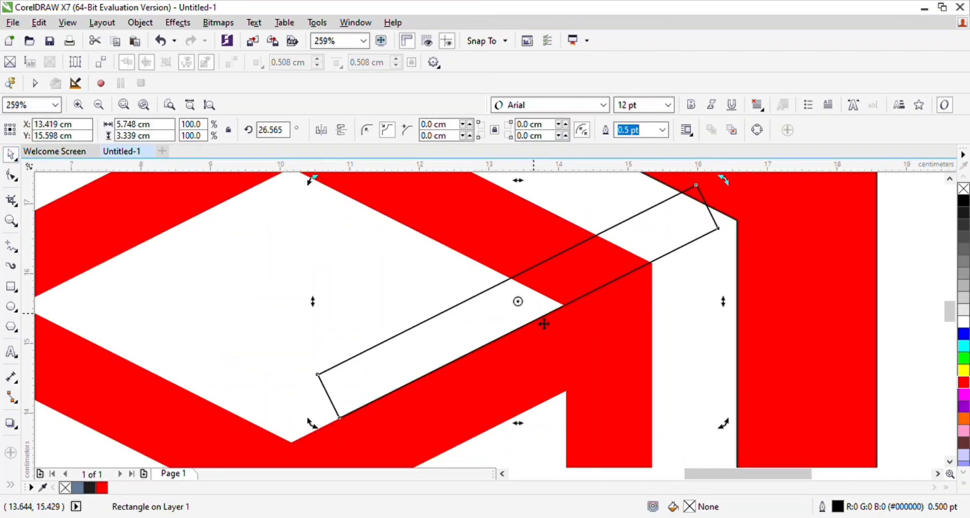
Step: Trim the cube emblem with the slanted rectangle to cut a gap at its upper right corner
left_click(228, 273)
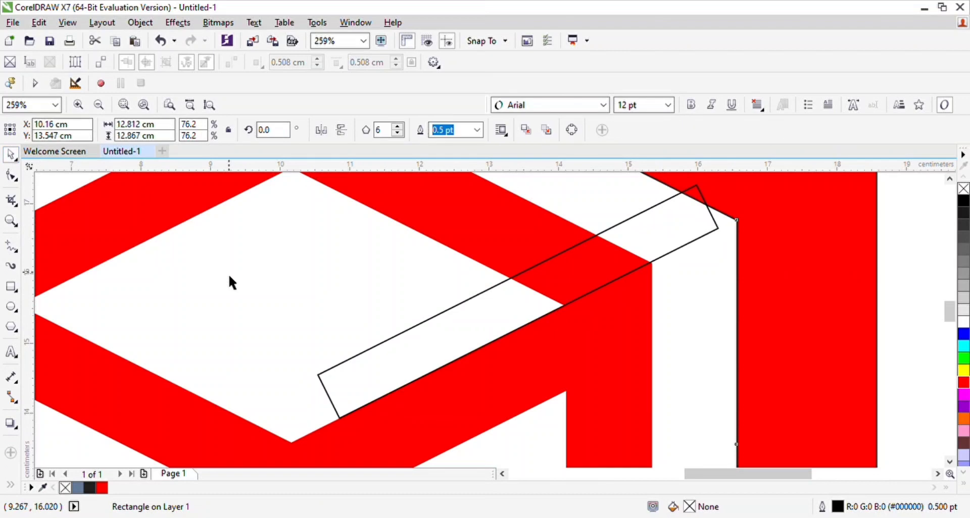
left_click(426, 345)
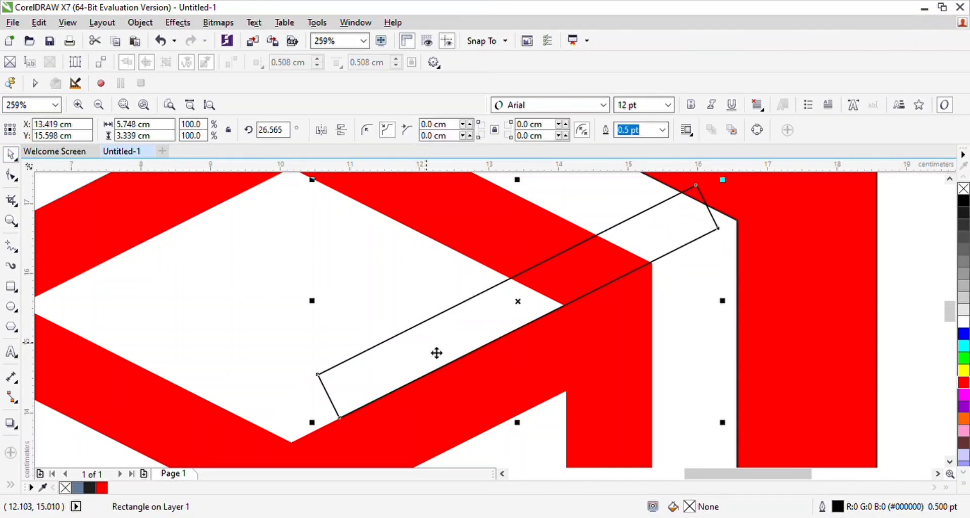
left_click(226, 443, "shift")
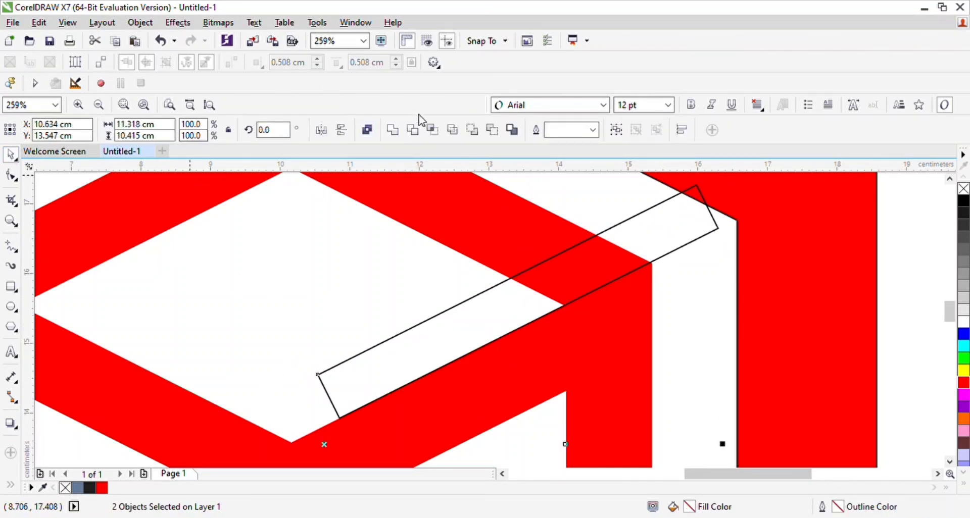
left_click(414, 131)
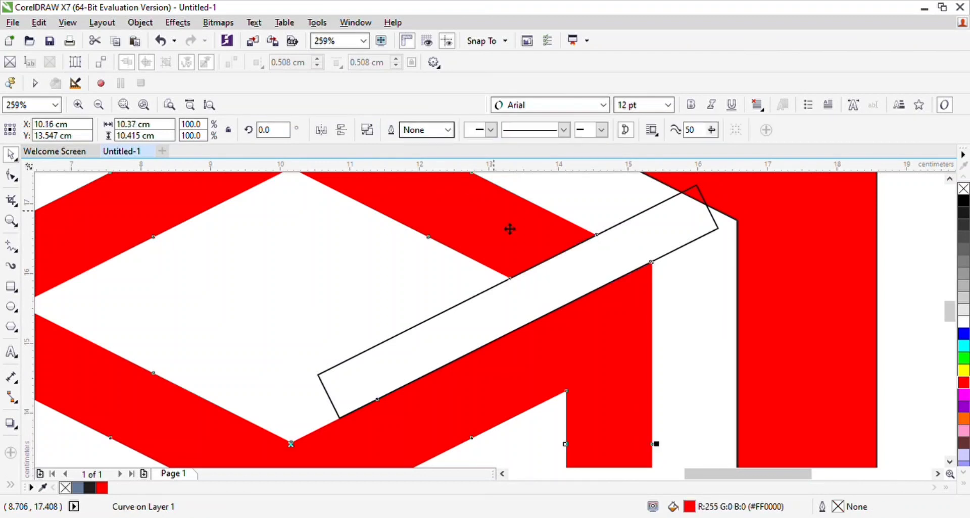
Step: Trim a gap in the emblem's left side with the rectangle mirrored to 153.435° and fitted under the V's left arm
left_click_drag(531, 285, 355, 319)
left_click_drag(949, 301, 955, 329)
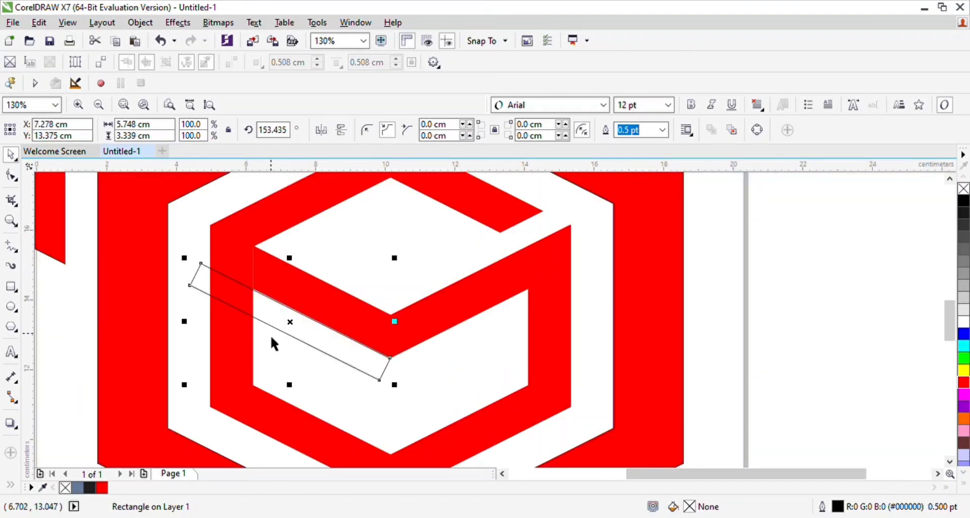
left_click(267, 244, "shift")
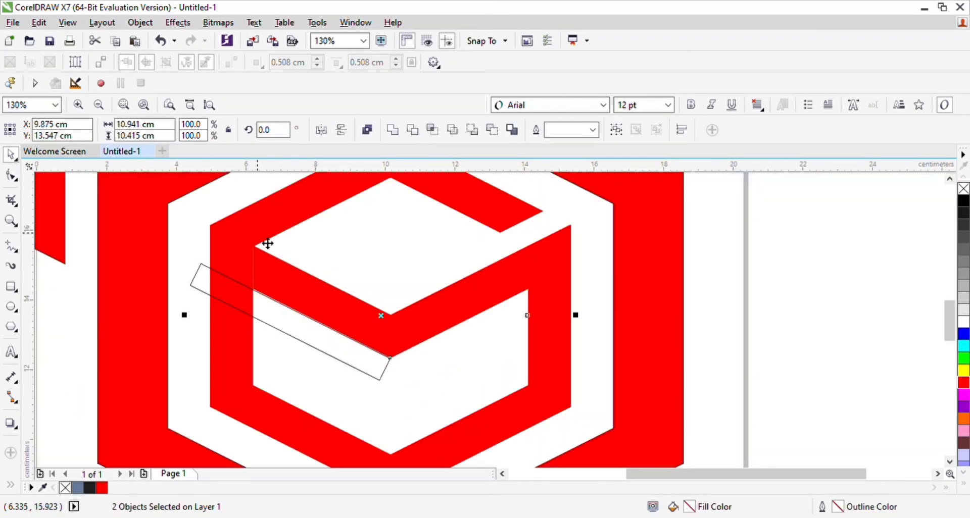
left_click(268, 243, "shift")
left_click(268, 244, "shift")
left_click(412, 130)
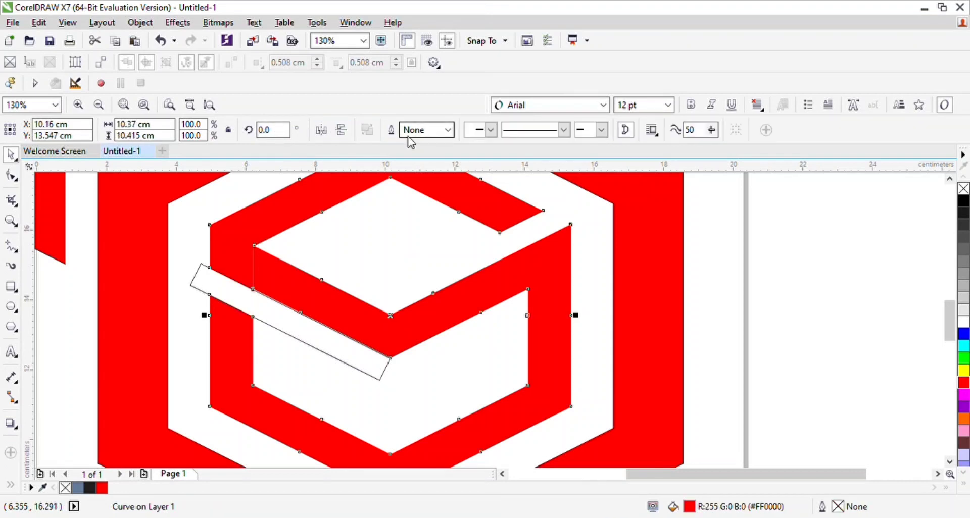
Step: Mirror the rectangle horizontally back to 26.565° and trim a slanted gap through the right side of the large hexagon ring with it
mouse_move(305, 336)
left_mouse_down()
mouse_move(578, 327)
mouse_move(635, 360)
mouse_move(680, 359)
left_mouse_up()
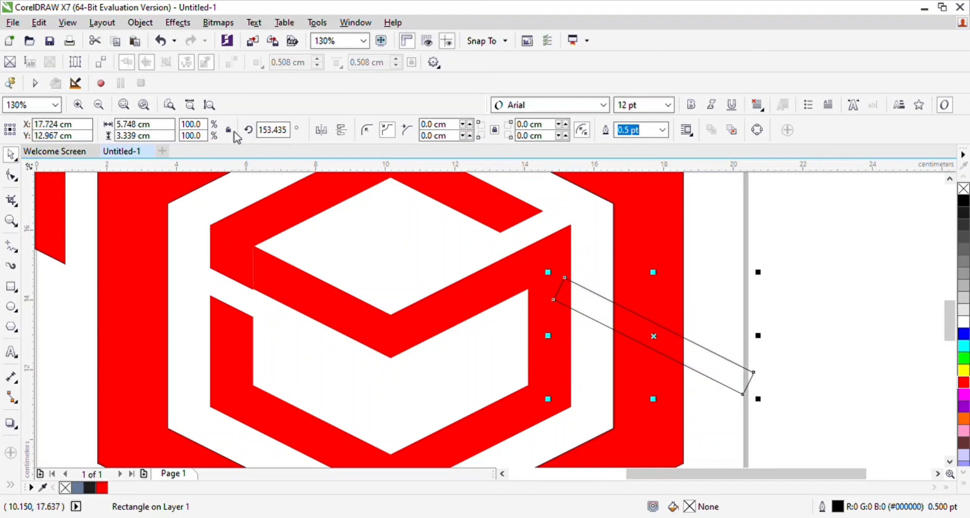
left_click(322, 131)
left_click(322, 133)
left_click(322, 133)
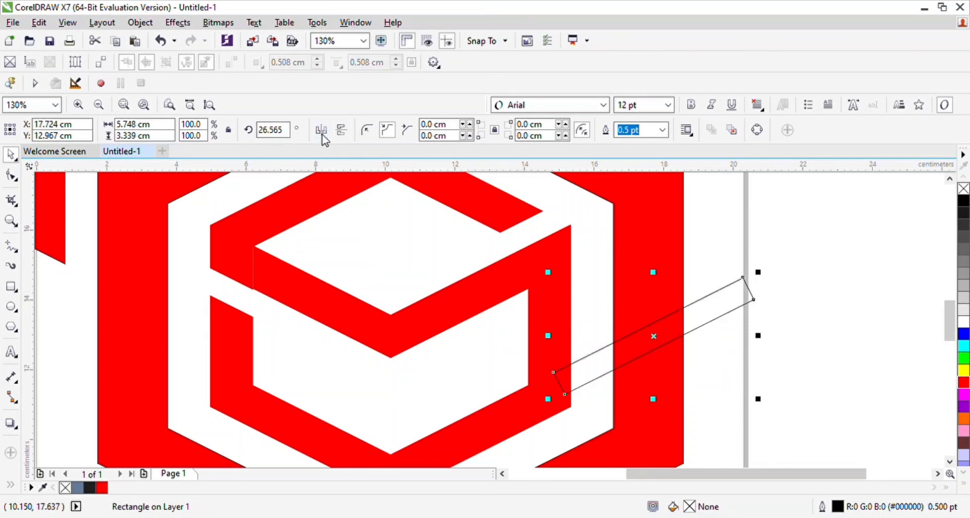
left_click(639, 390)
left_click_drag(628, 363, 456, 336)
Step: Delete the leftover trimmed curve beside the logo and the thin cutting rectangle
key("z")
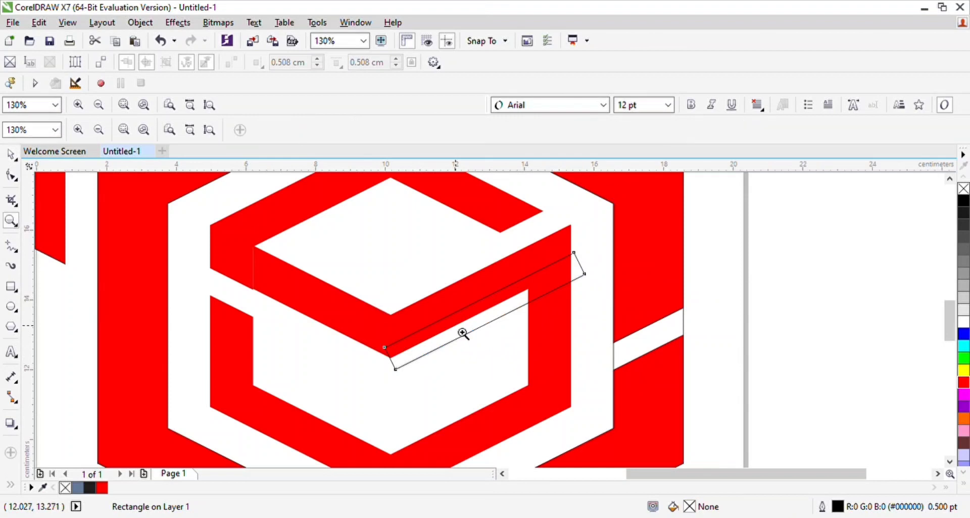
left_click(405, 291, "shift")
left_click(405, 291, "shift")
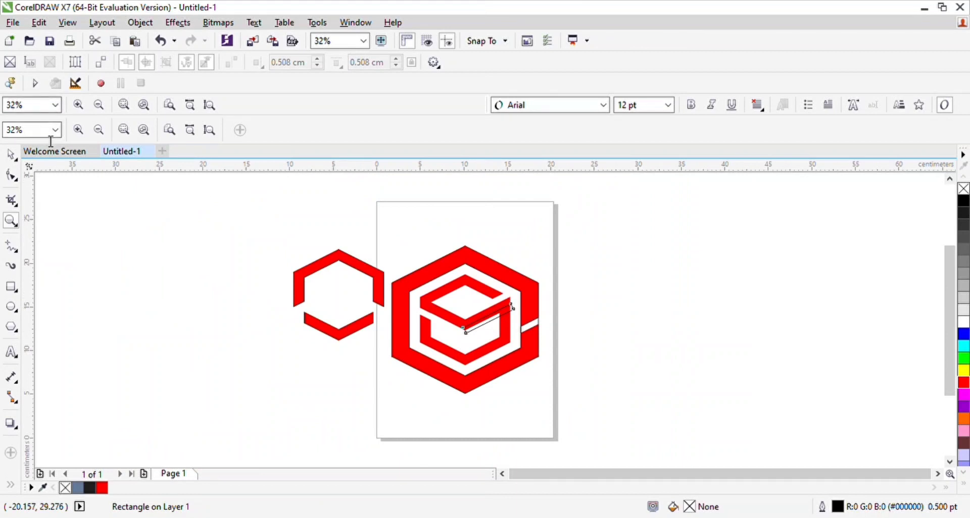
left_click(10, 153)
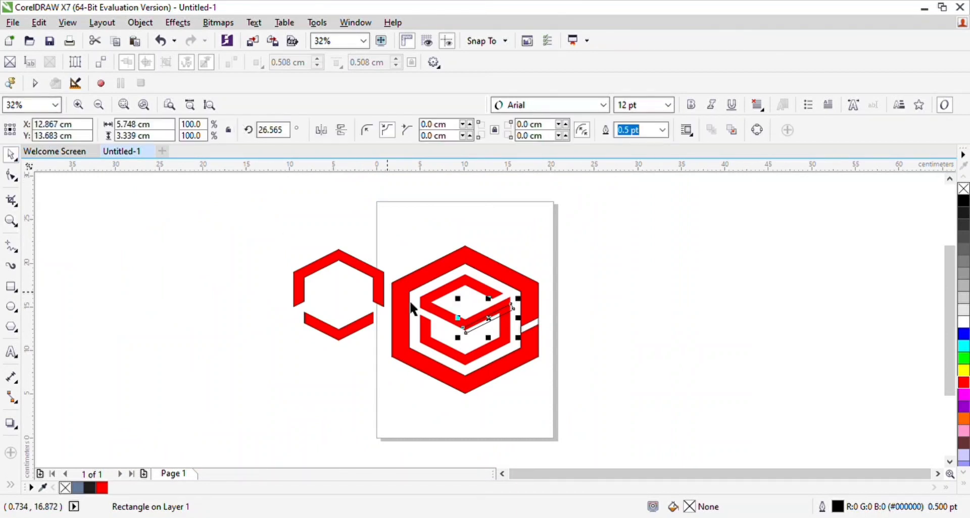
left_click(342, 321)
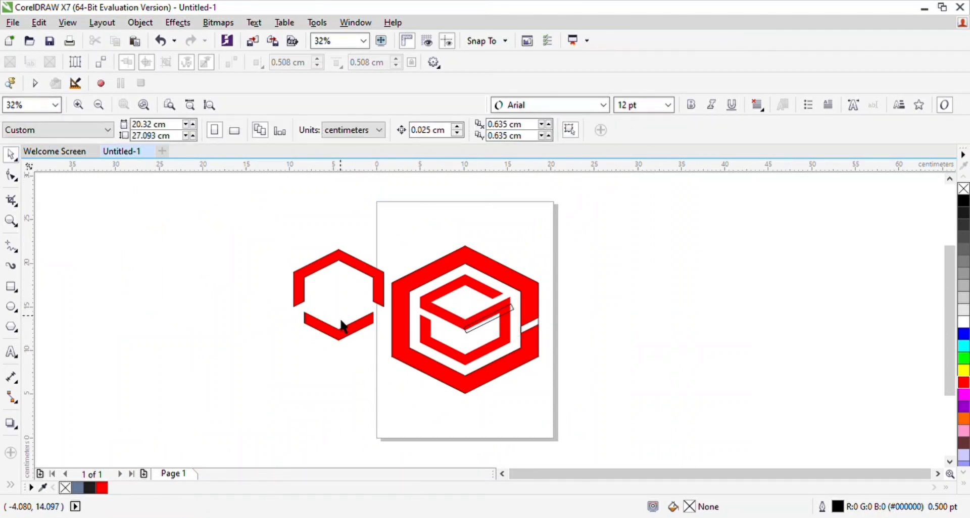
left_click(339, 340)
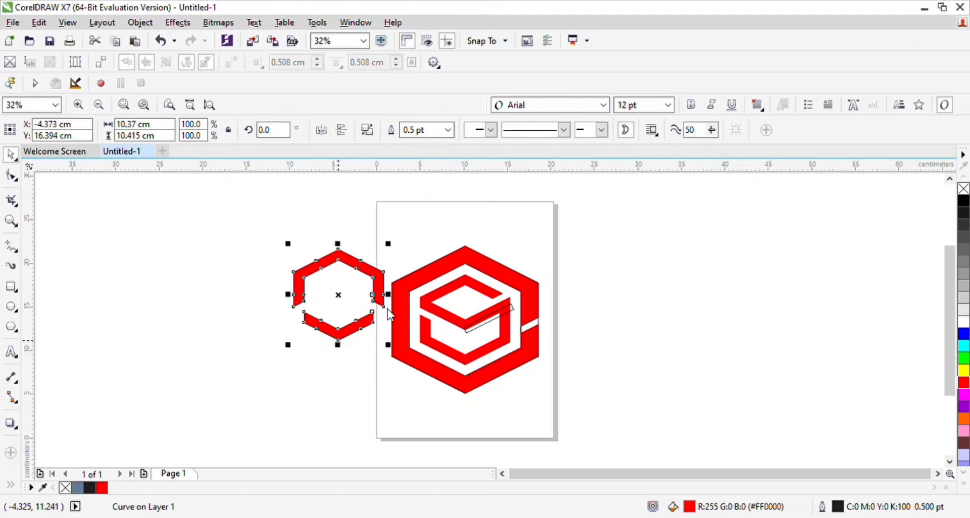
key("Delete")
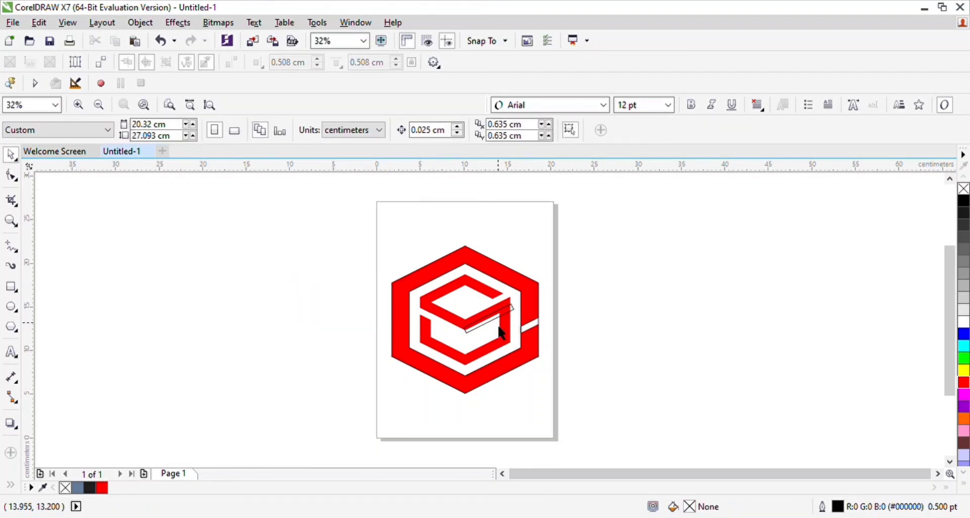
left_click(495, 325)
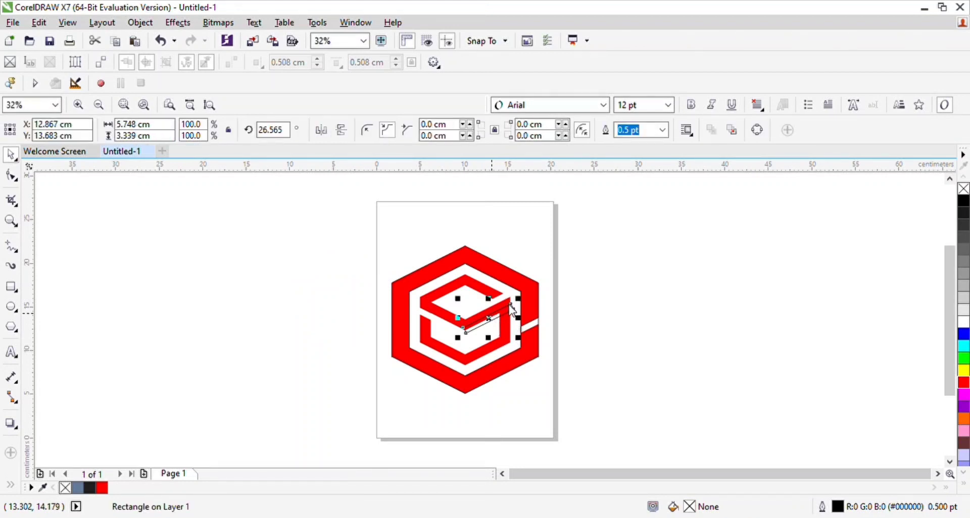
key("Delete")
Step: Separate the pieces by moving the red ring and emblem right of the page and the two unfilled hexagons left of it
left_click_drag(528, 326, 760, 299)
left_click_drag(538, 323, 339, 331)
left_click(416, 329)
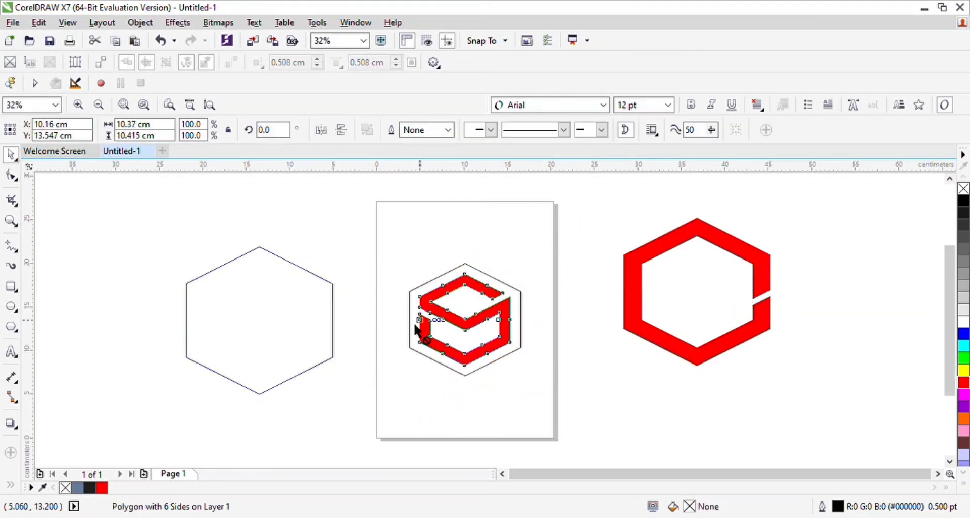
left_click_drag(417, 329, 587, 313)
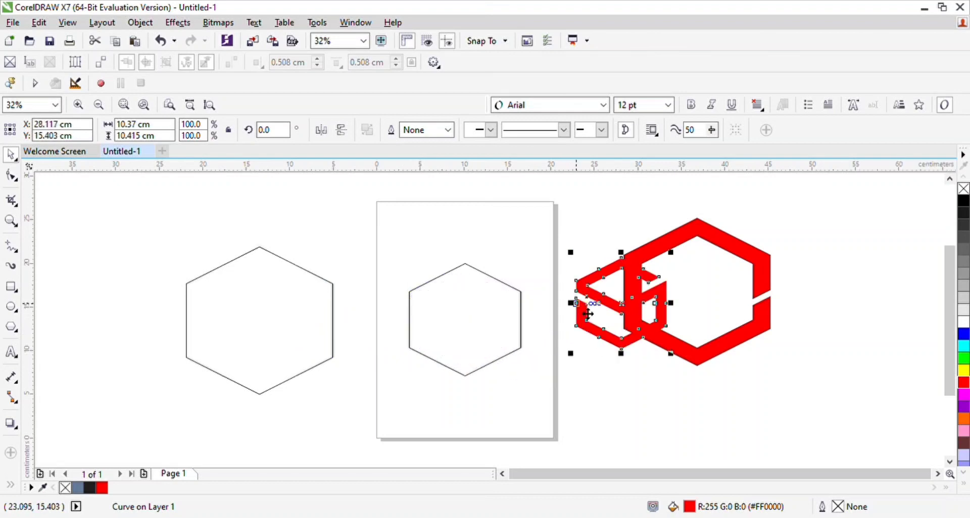
left_click_drag(501, 323, 276, 326)
left_click(599, 318)
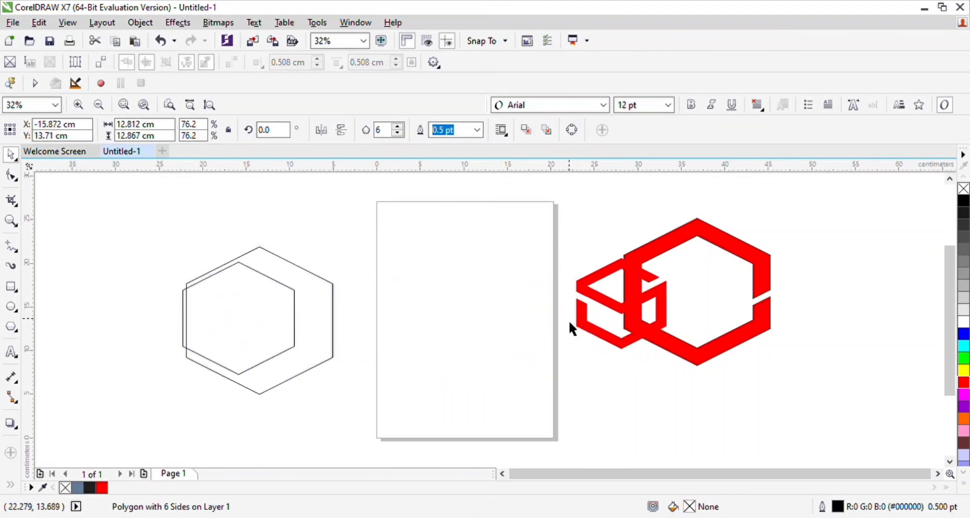
Step: Move the red emblem and the large red ring back and centre both on the page
left_click_drag(578, 320, 421, 324)
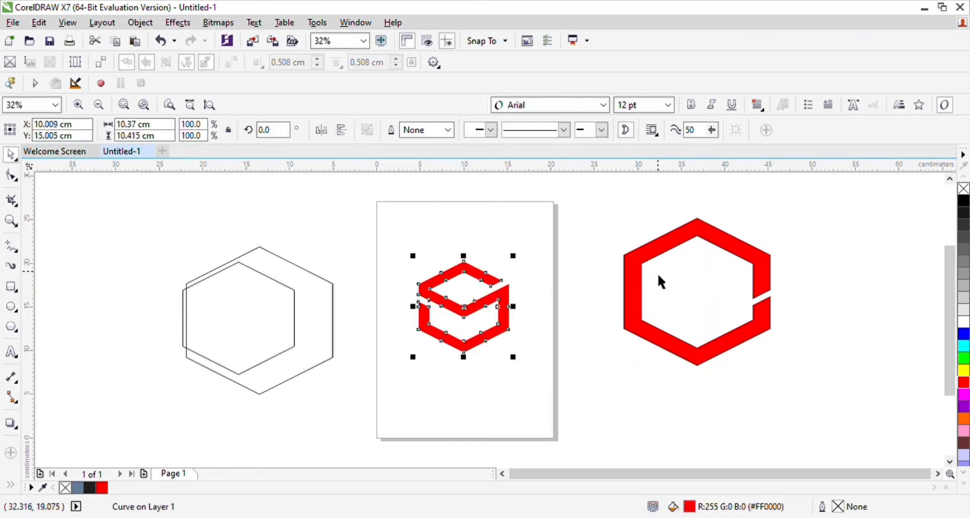
left_click(659, 276)
left_click(645, 274)
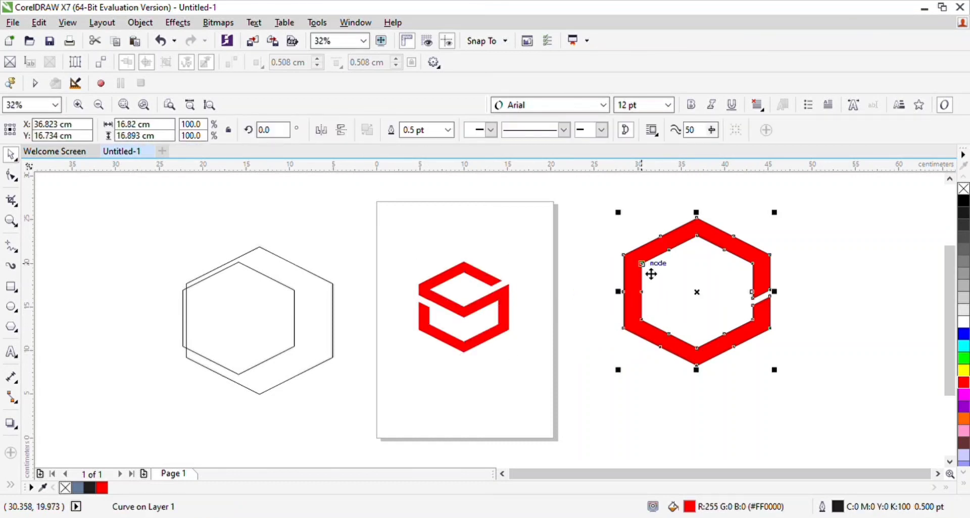
left_click_drag(681, 269, 464, 268)
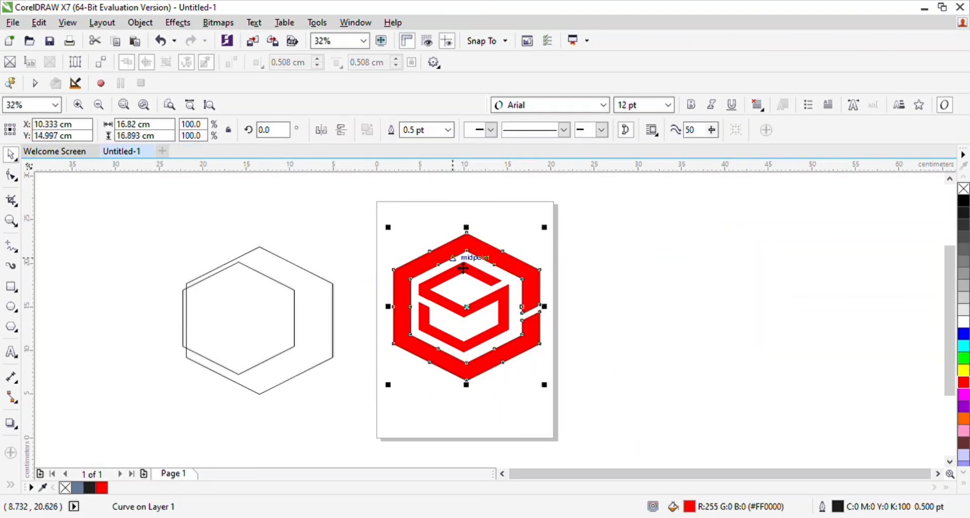
left_click(458, 309)
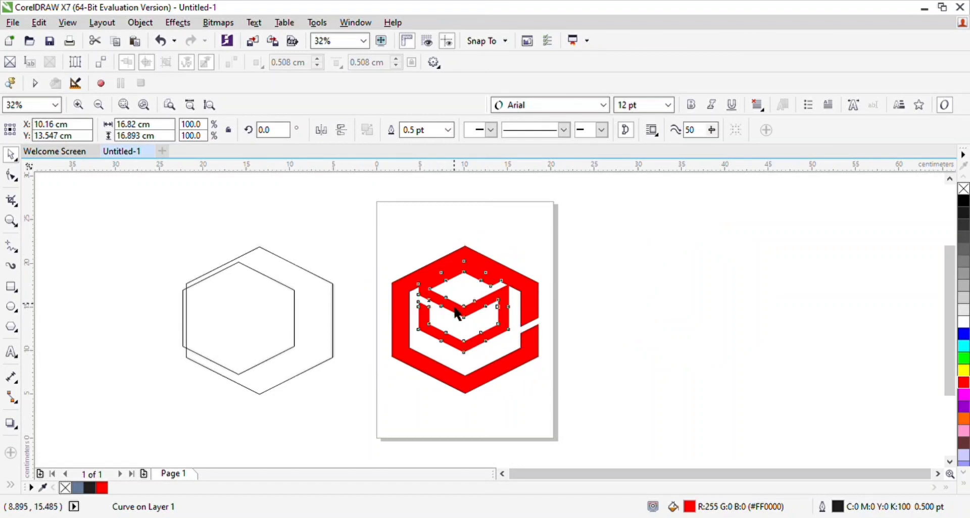
left_click_drag(464, 314, 464, 313)
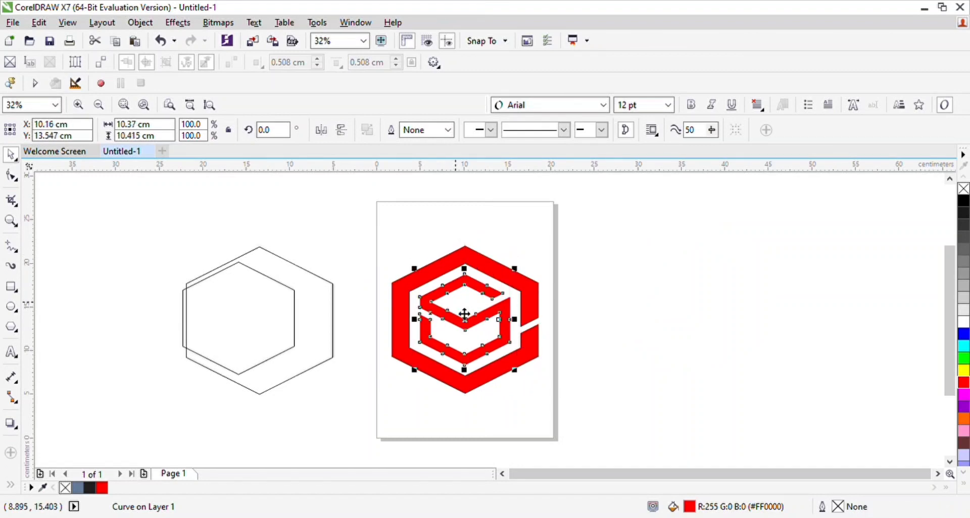
Step: Delete the large and small unfilled hexagons left of the page
left_click(331, 295)
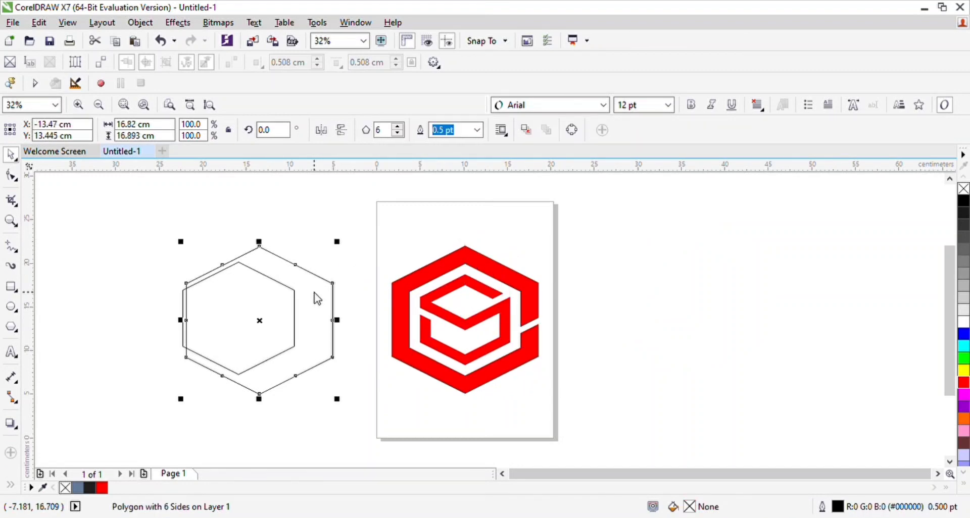
key("Delete")
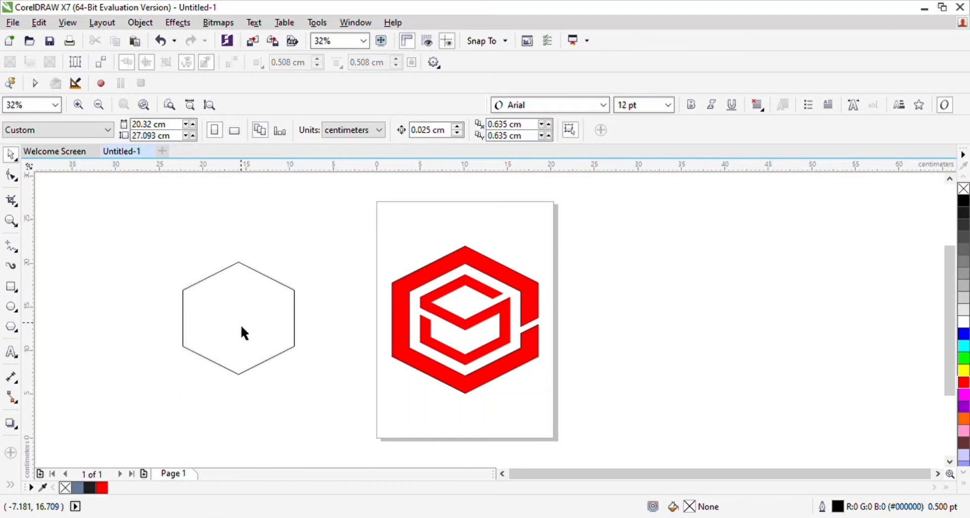
left_click(242, 324)
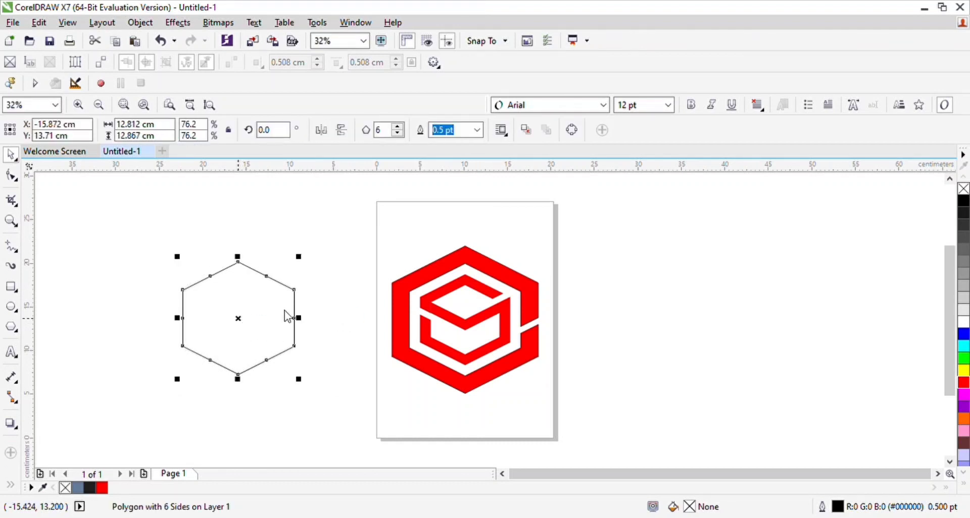
key("Delete")
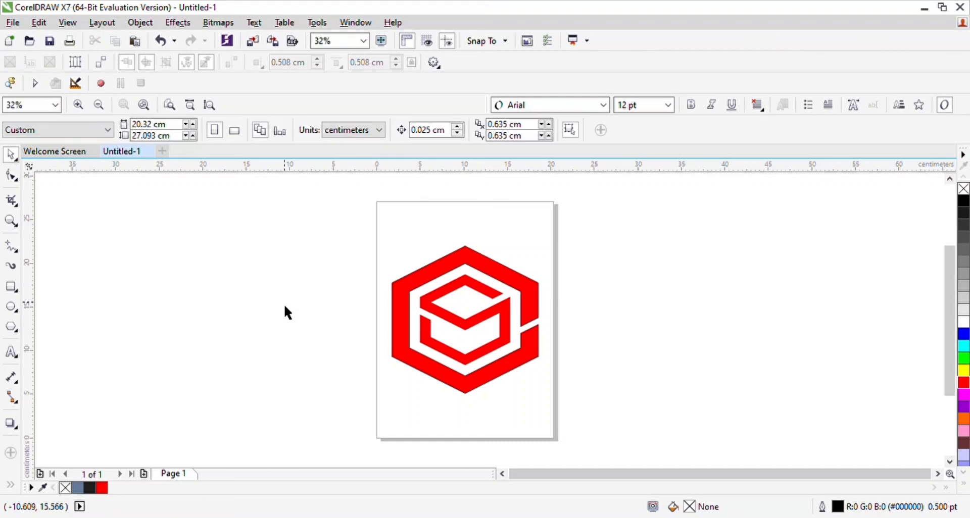
Step: Fill the inner cube-like emblem with yellow, keeping the outer hexagon ring red
left_click(494, 322)
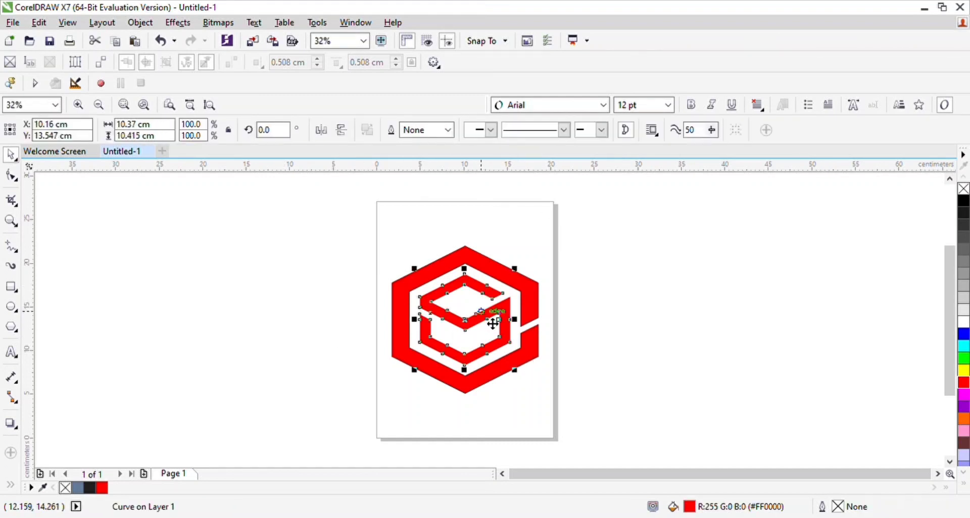
left_click(963, 371)
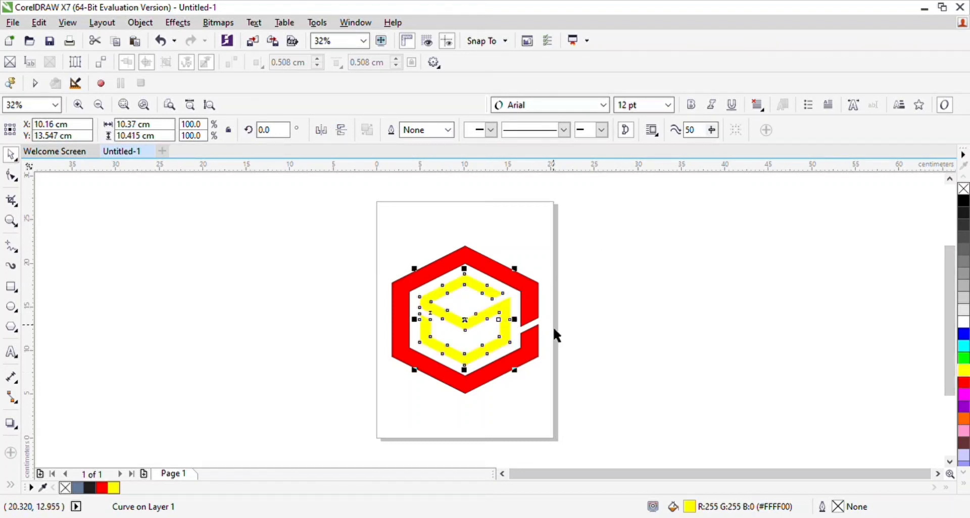
left_click(597, 278)
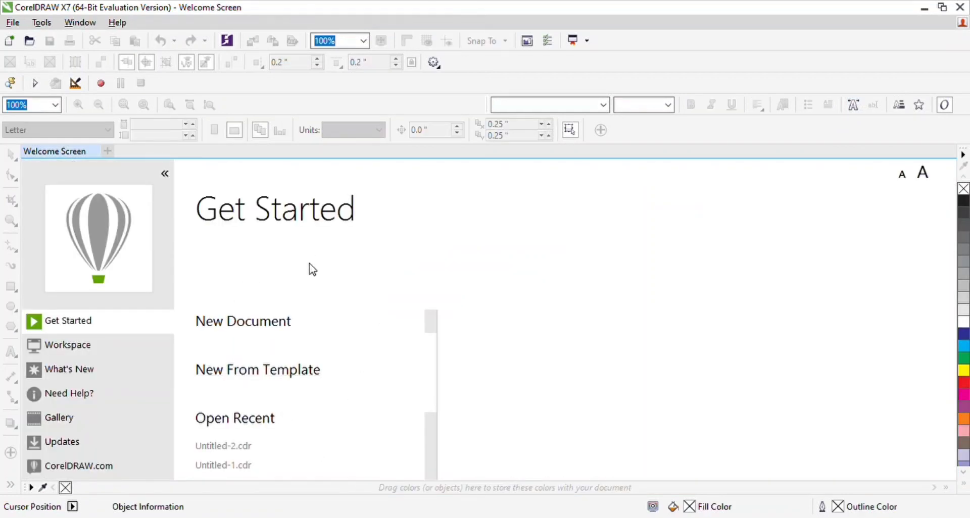
Step: Create a new document and draw an ellipse about 18.3 by 17.5 cm, centred on the page
left_click(242, 323)
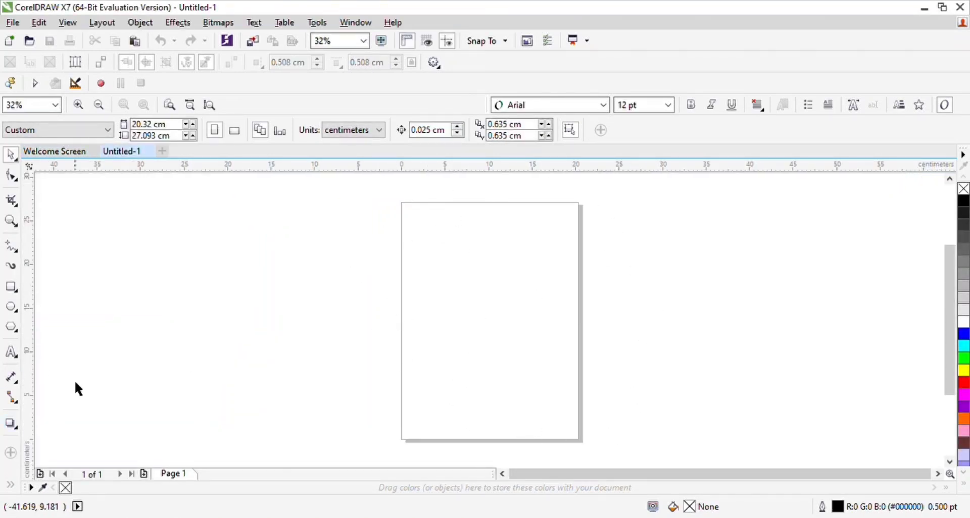
left_click(13, 307)
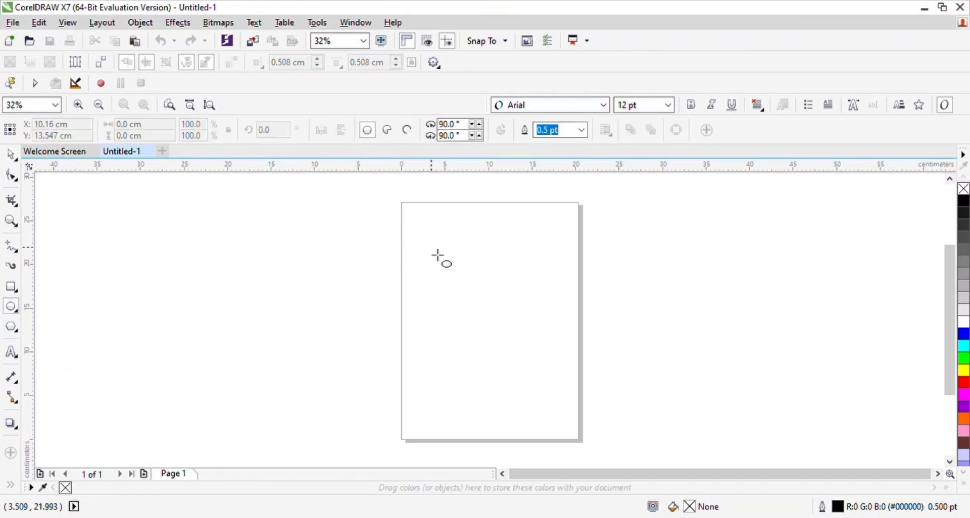
left_click_drag(439, 259, 595, 407)
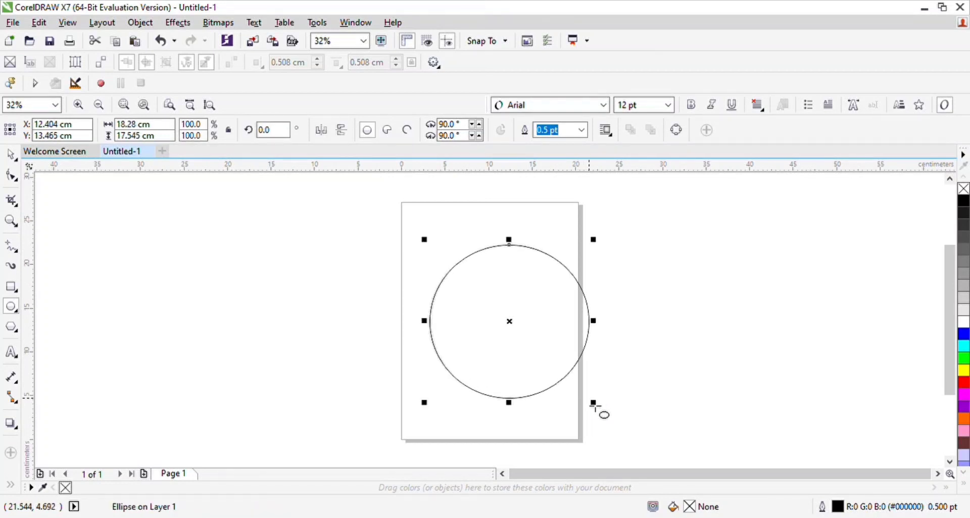
key("p")
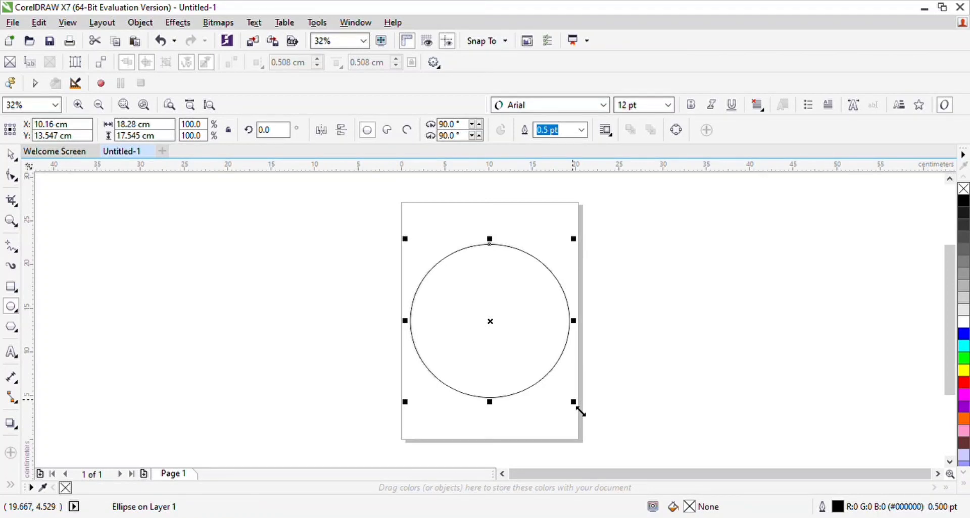
Step: Add a concentric inner copy of the ellipse about 14.6 by 14 cm and fill the ring between both ellipses with green
left_click_drag(581, 412, 559, 395)
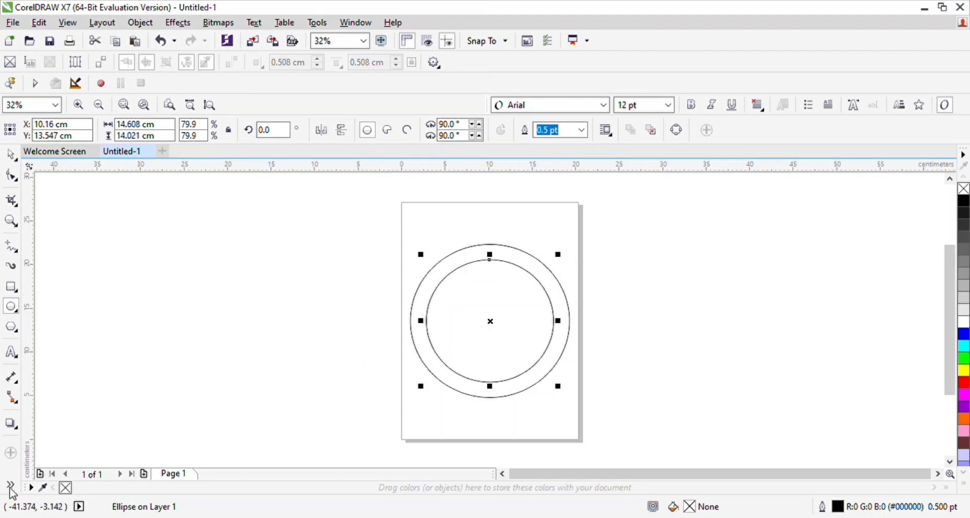
left_click(33, 418)
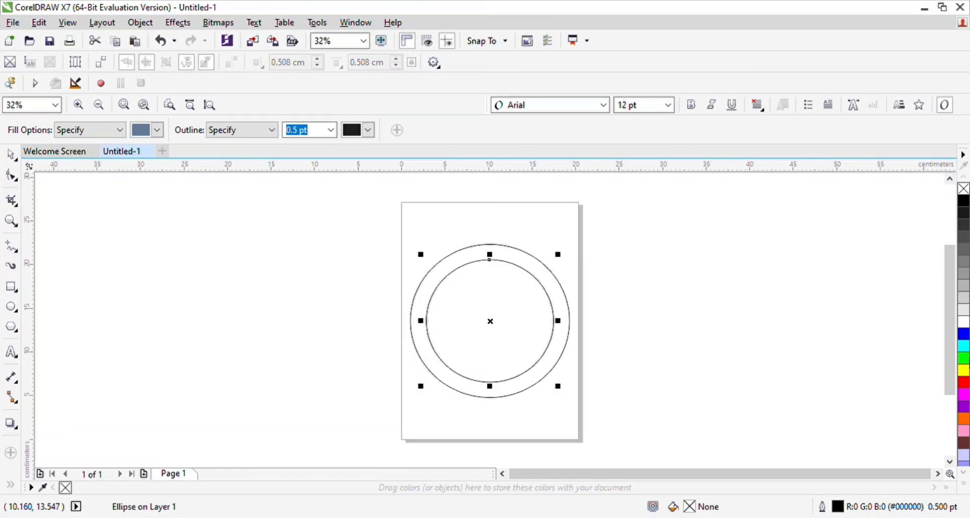
left_click(560, 353)
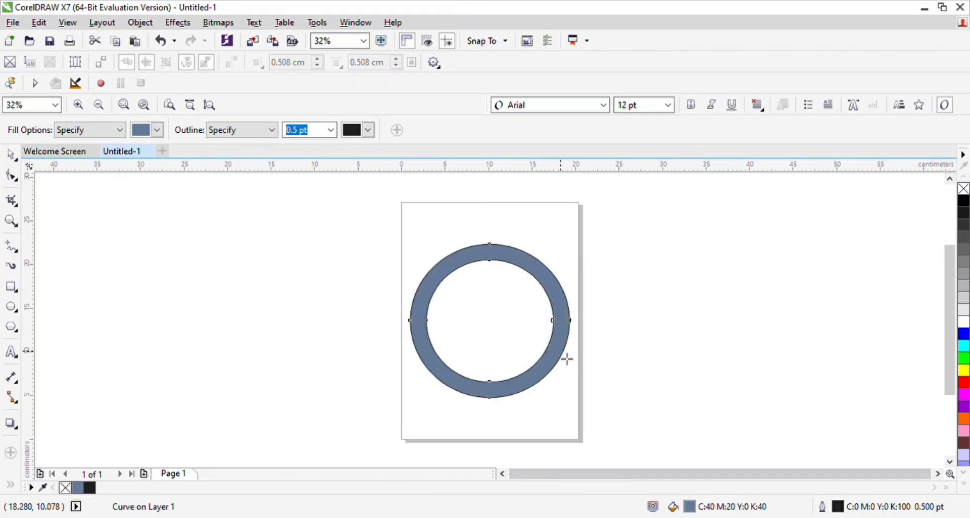
left_click(964, 359)
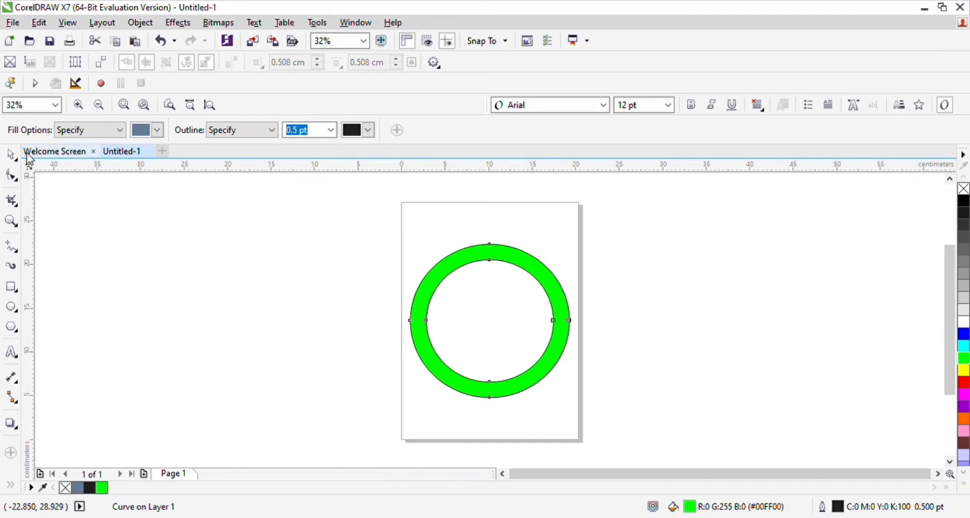
left_click(12, 155)
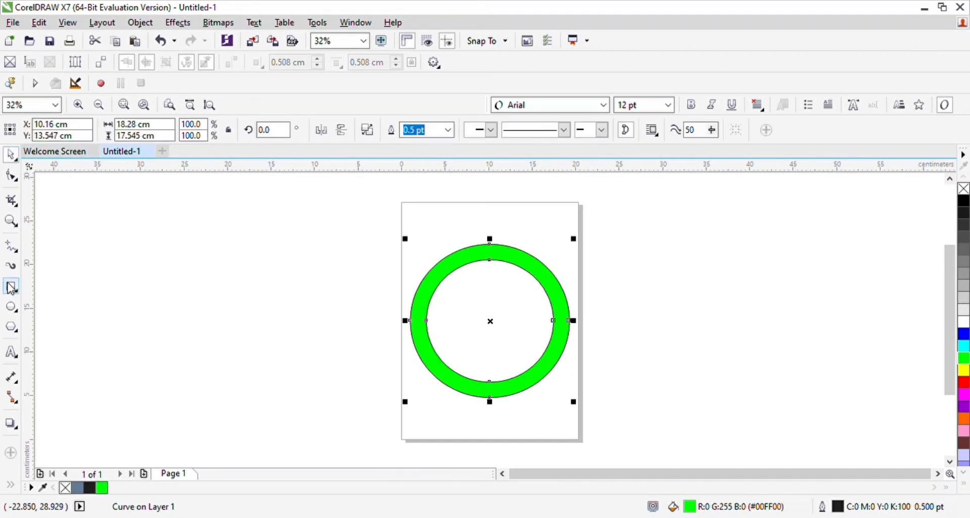
Step: Draw a narrow triangle about 6.1 by 10.7 cm, place it over the ring's lower part and trim a gap out of the ring
left_click(11, 328)
left_click_drag(157, 221, 219, 352)
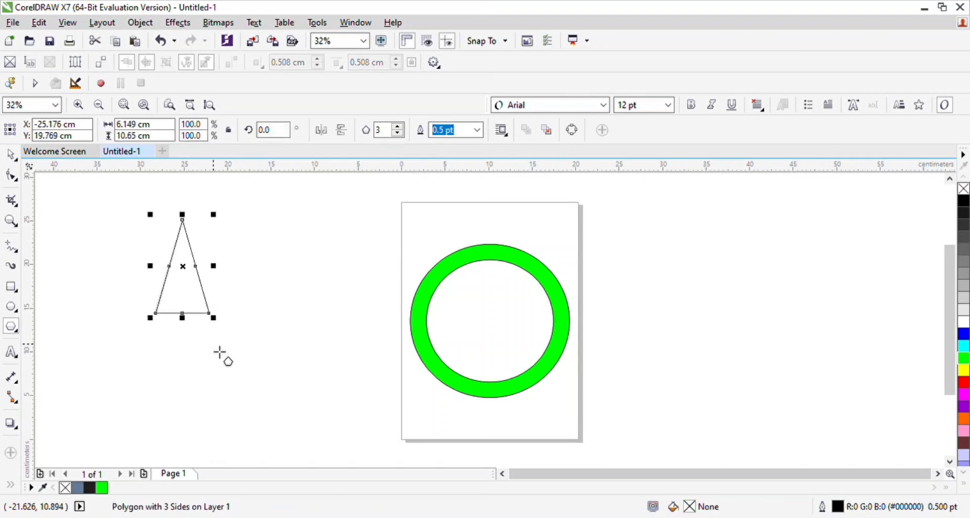
left_click(8, 158)
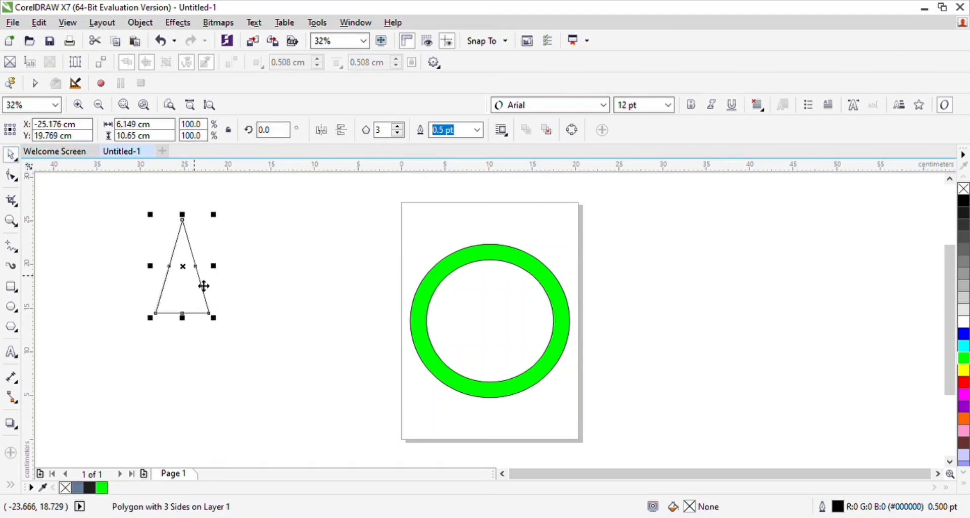
left_click_drag(204, 286, 514, 383)
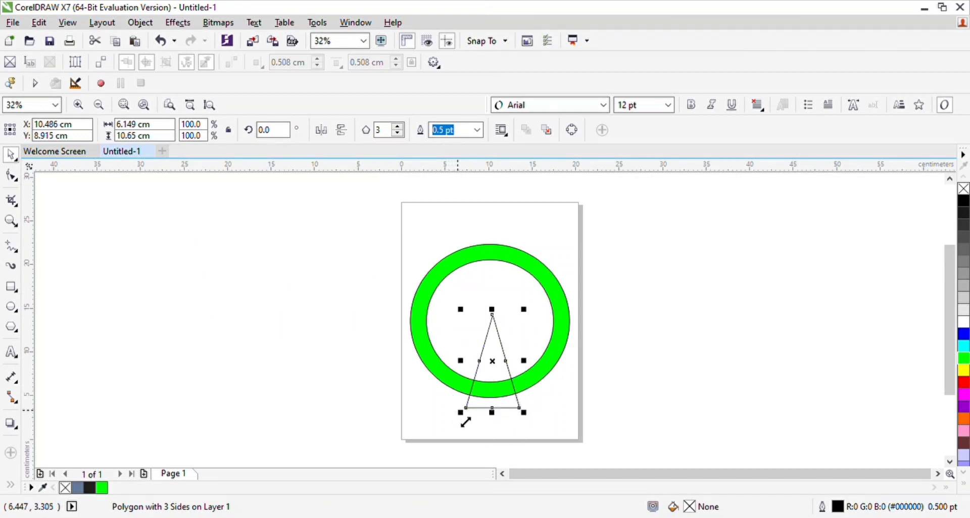
left_click(417, 336, "shift")
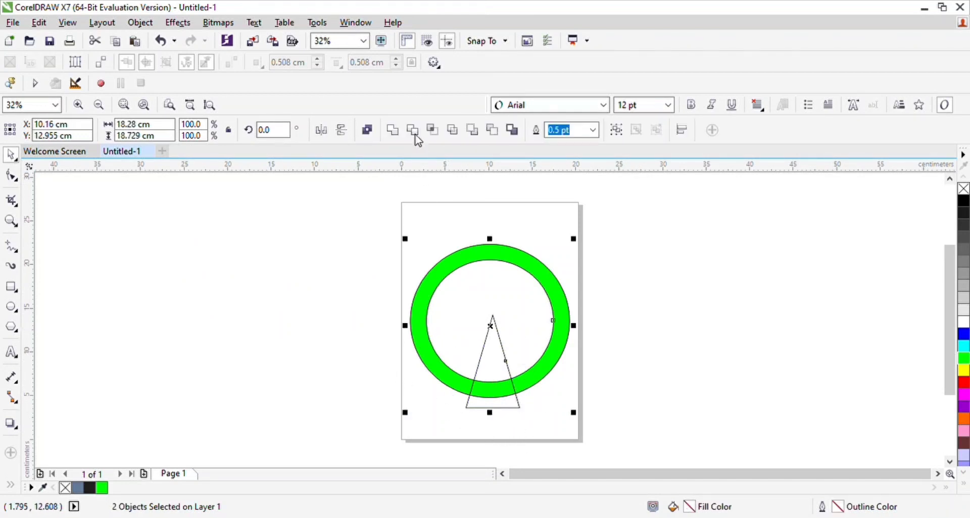
left_click(413, 131)
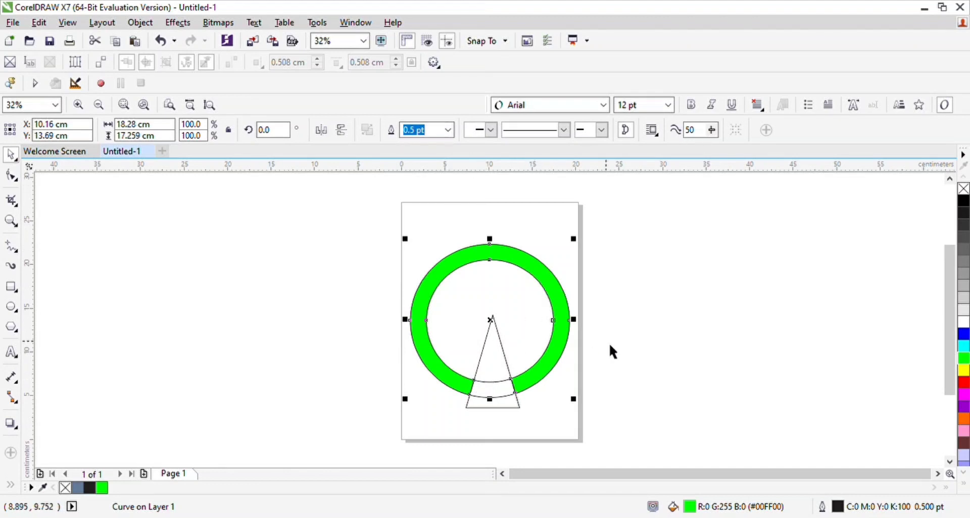
Step: Separate the pieces by moving the triangle, both unfilled ellipses and the green ring right of the page
mouse_move(637, 336)
left_mouse_down()
mouse_move(502, 343)
mouse_move(479, 365)
mouse_move(682, 385)
mouse_move(661, 336)
mouse_move(736, 326)
left_mouse_up()
left_click(479, 365)
left_click(655, 328)
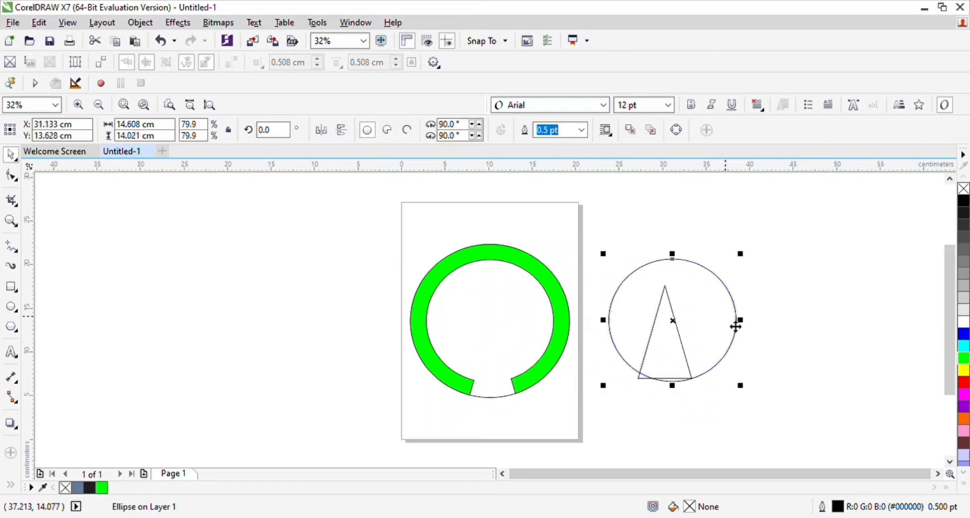
left_click(571, 343)
left_click_drag(580, 338, 826, 389)
left_click(735, 254)
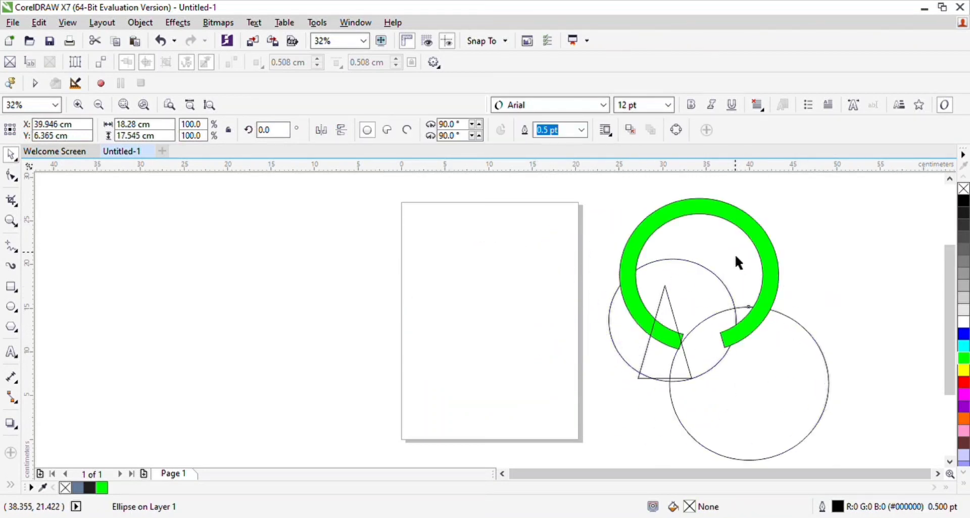
Step: Move the open green ring back and centre it on the page
double_click(692, 213)
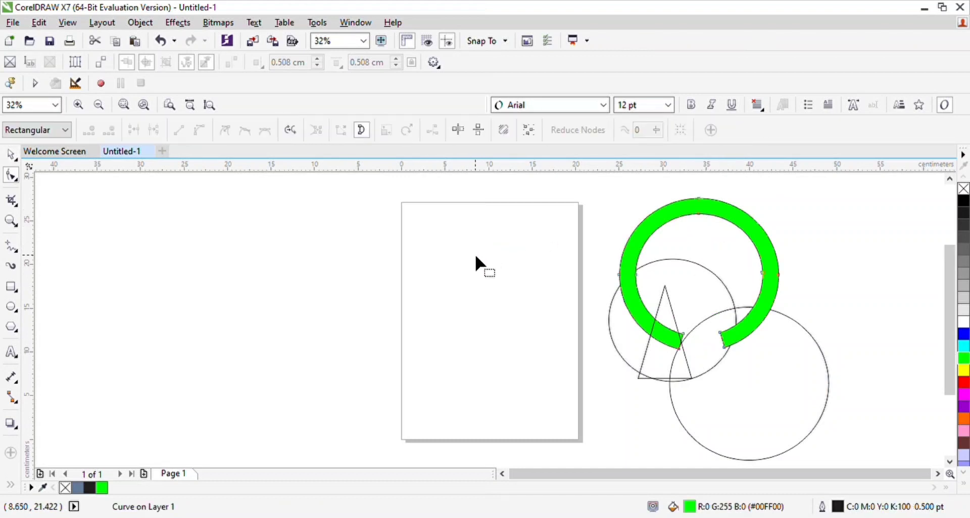
left_click_drag(615, 228, 479, 203)
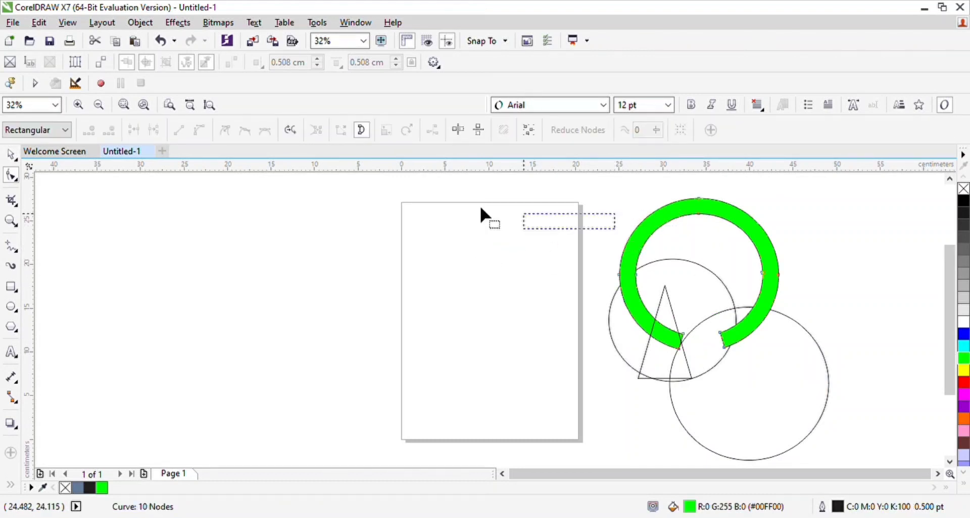
left_click(11, 157)
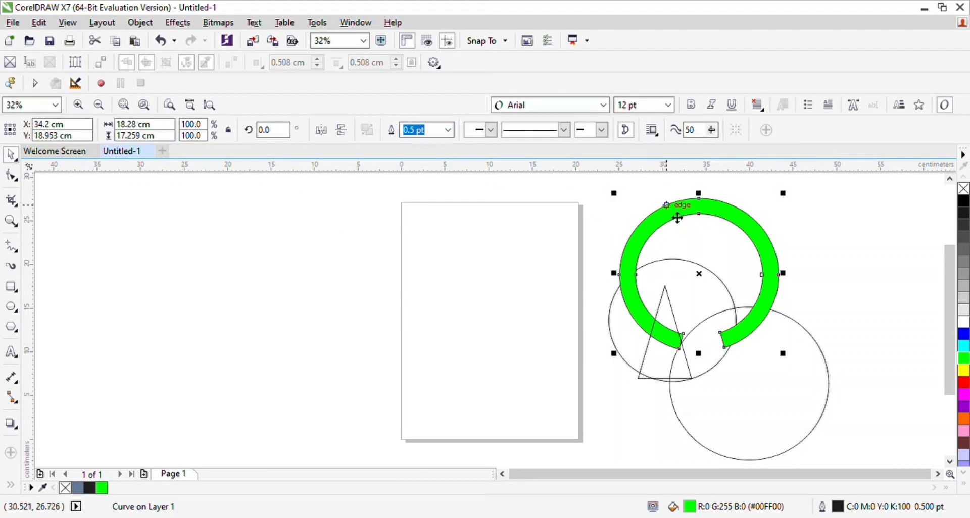
left_click_drag(677, 220, 476, 259)
key("p")
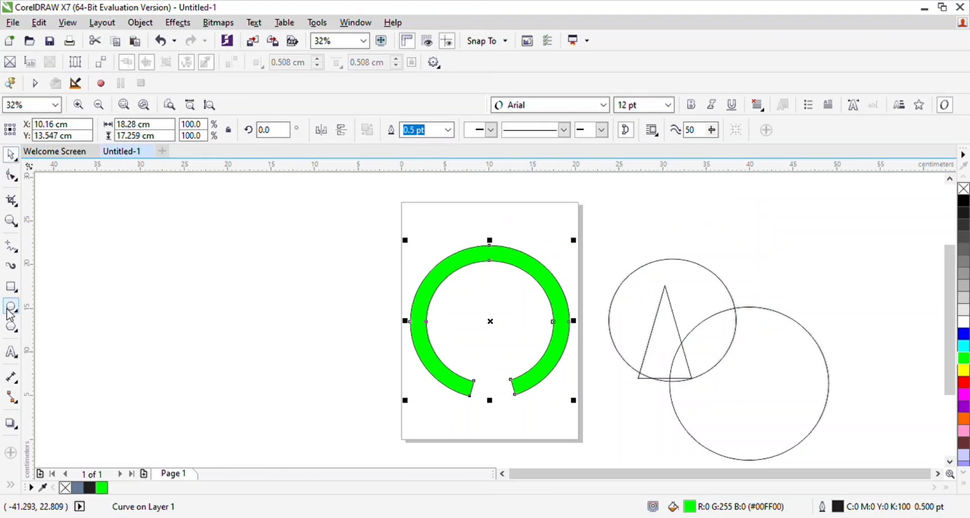
Step: Draw a horizontal bar with fully rounded ends, about 15.75 by 1.7 cm, left of the page
left_click(15, 291)
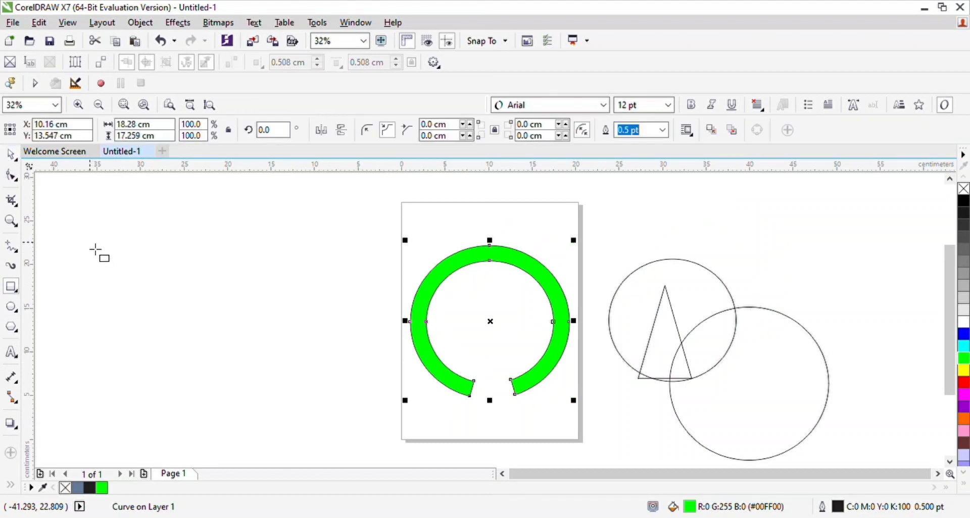
left_click_drag(88, 241, 231, 270)
key("F10")
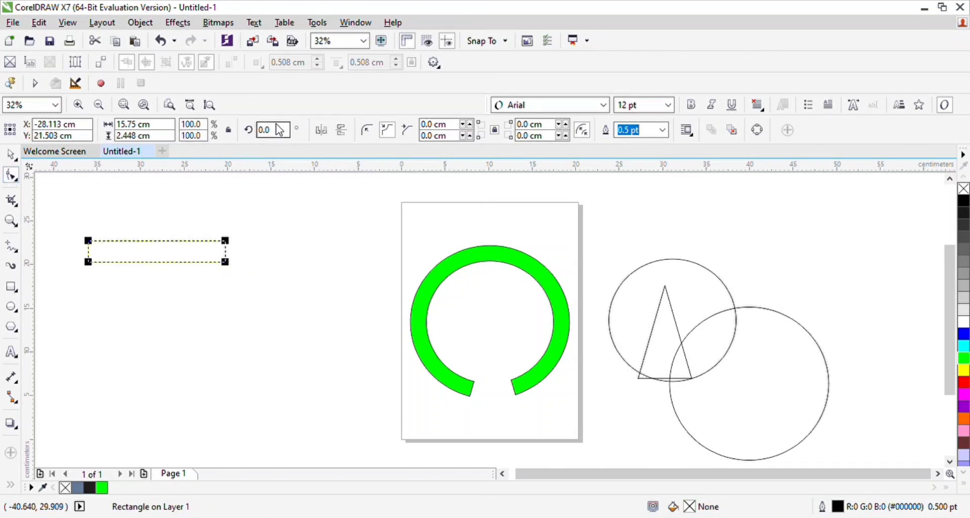
left_click(386, 129)
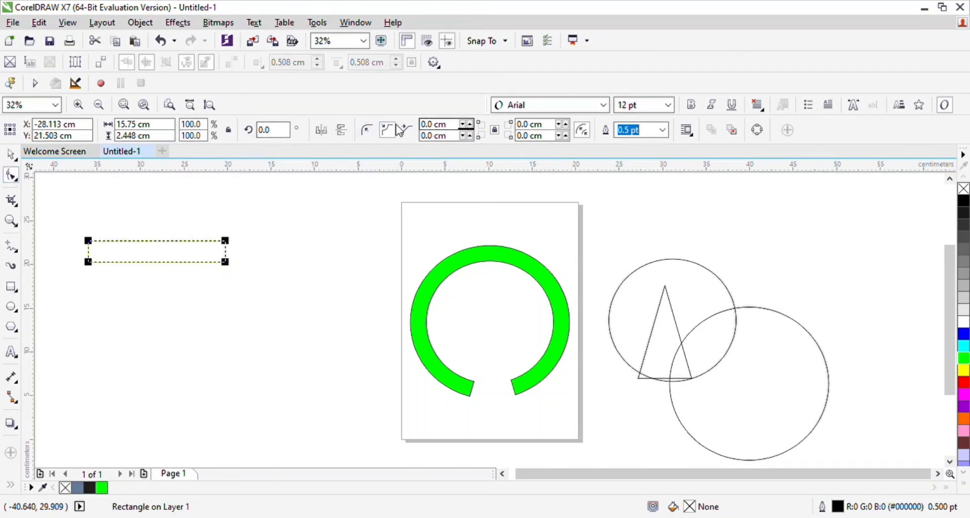
left_click(366, 130)
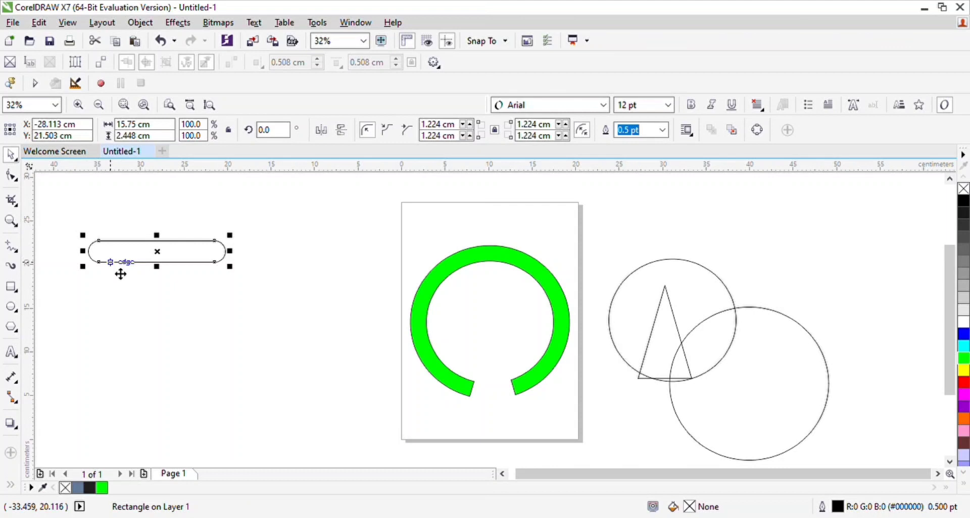
left_click_drag(126, 265, 496, 271)
Step: Draw a rectangle about 13.4 by 2.4 cm, rotate it upright and place it across the rounded bar near its left end
left_click_drag(118, 287, 244, 317)
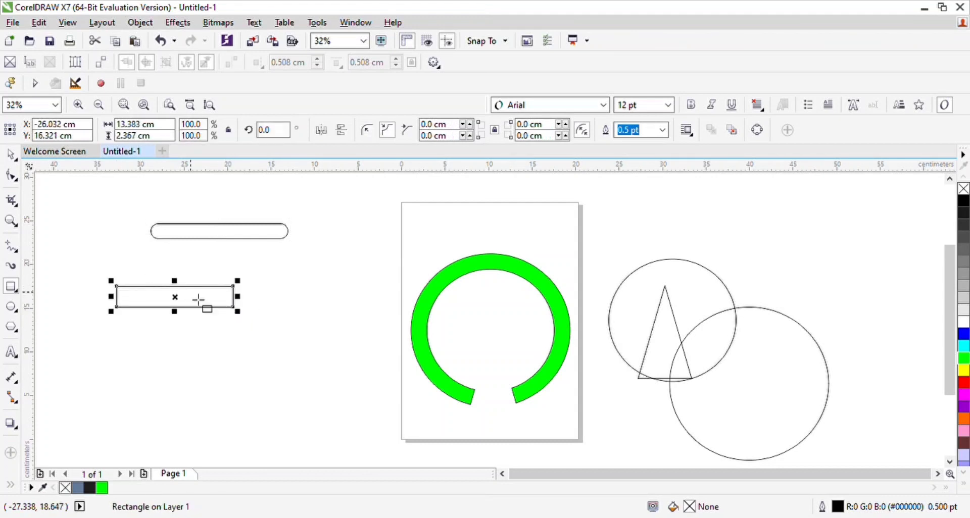
left_click(11, 153)
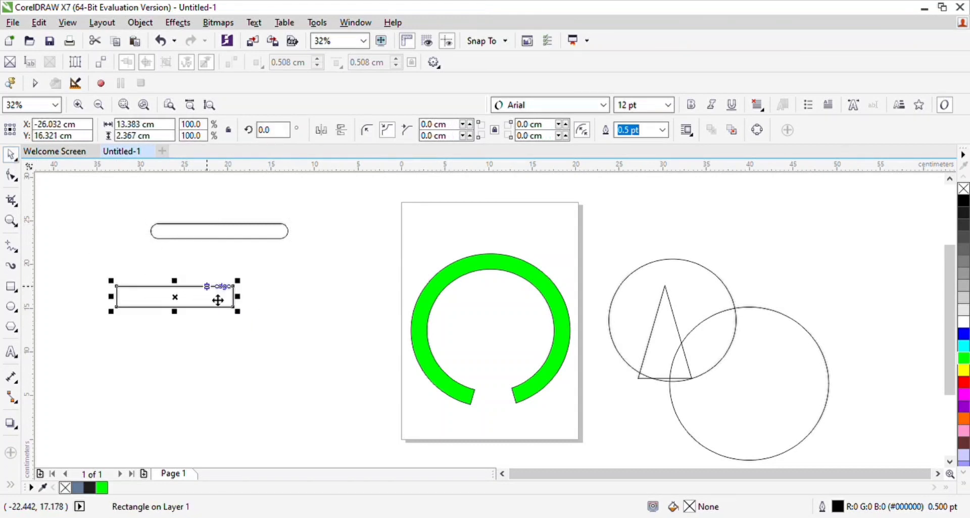
left_click(219, 299)
left_click_drag(245, 320, 167, 385)
left_click_drag(184, 320, 179, 281)
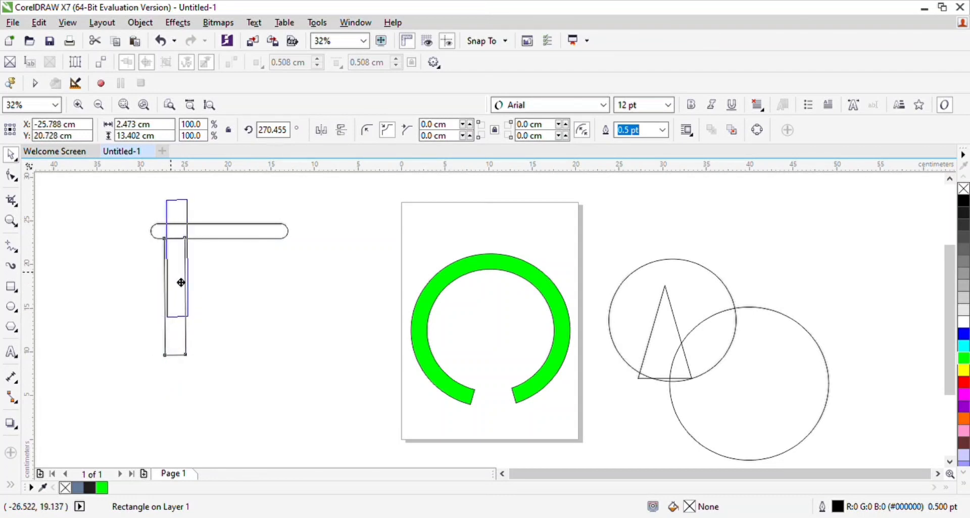
Step: Trim the rounded bar with the upright rectangle, splitting off its left end, and move the rectangle aside over the right end
left_click(220, 235, "shift")
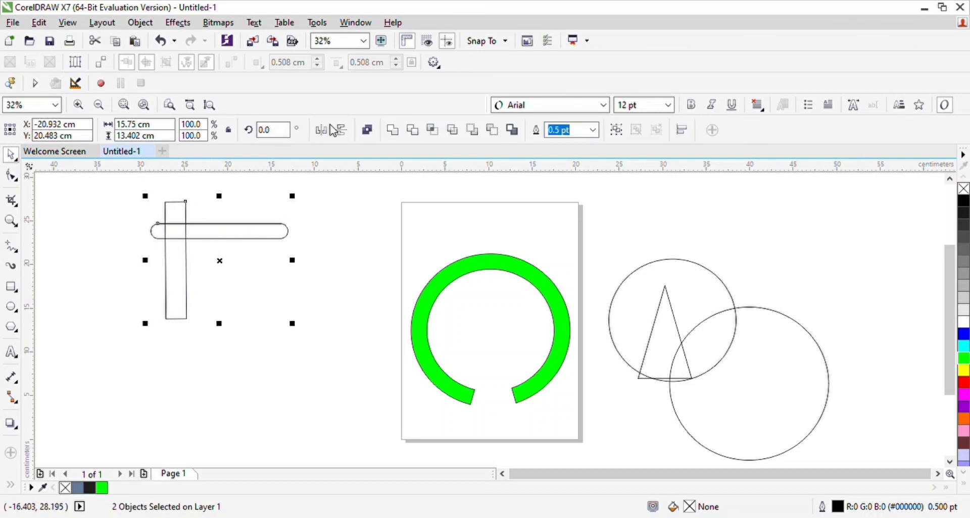
left_click(415, 132)
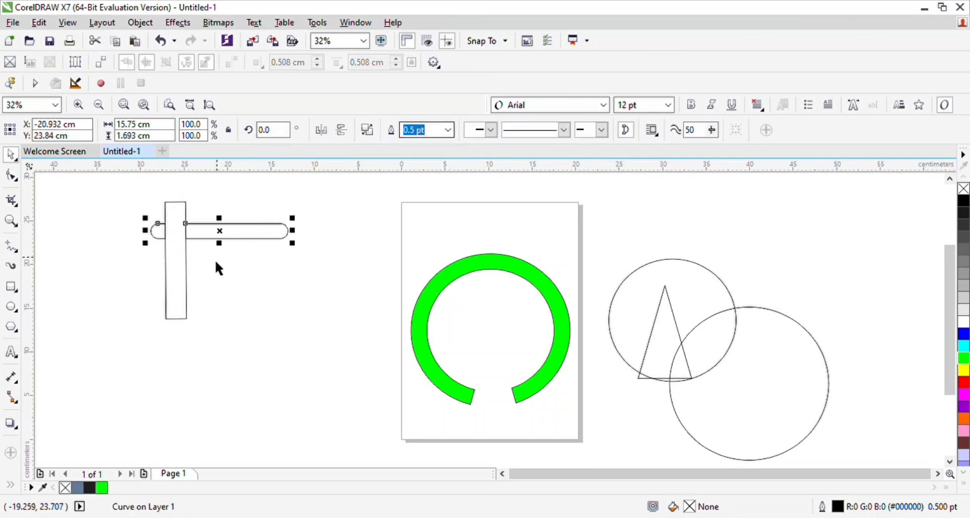
left_click_drag(180, 282, 277, 283)
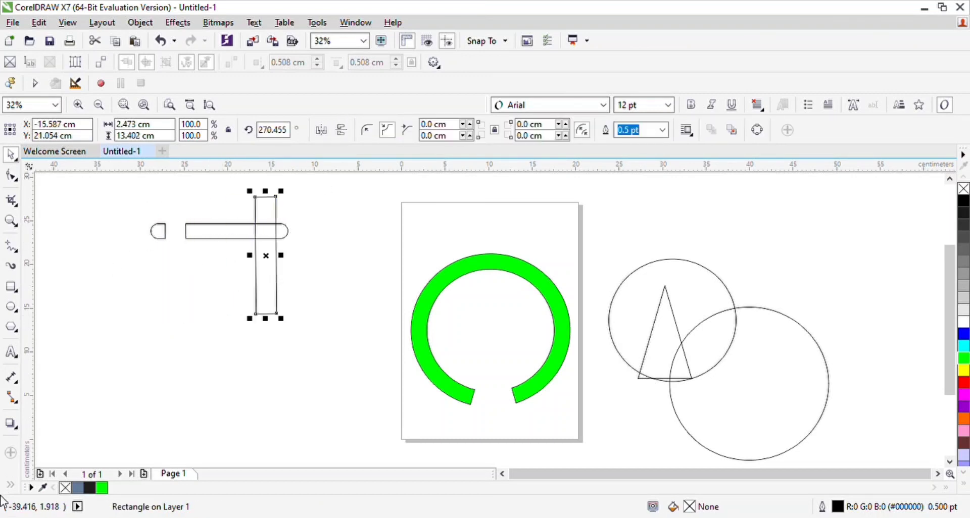
Step: Create a blue-grey copy of the cut-off rounded end with Smart Fill and move it beside the ring's right open end
left_click(31, 414)
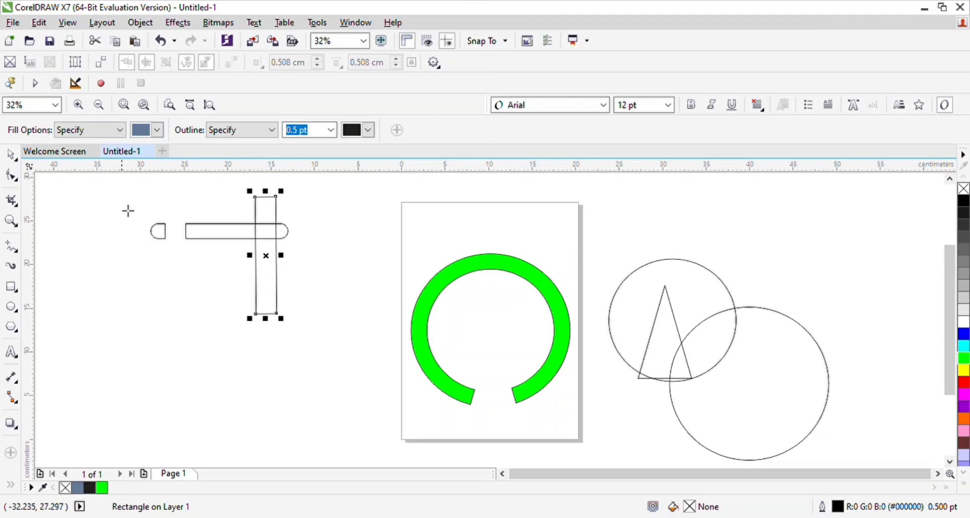
left_click(160, 233)
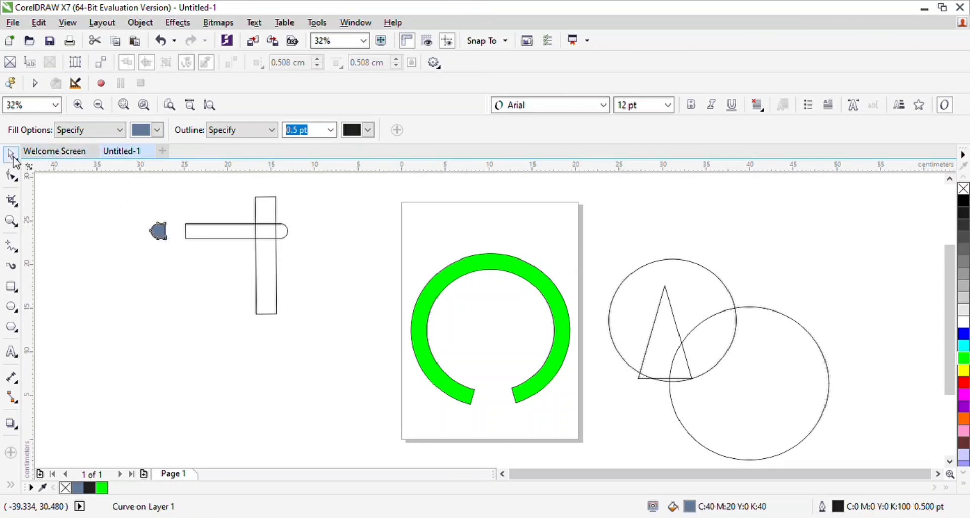
left_click(12, 160)
left_click_drag(161, 230, 514, 404)
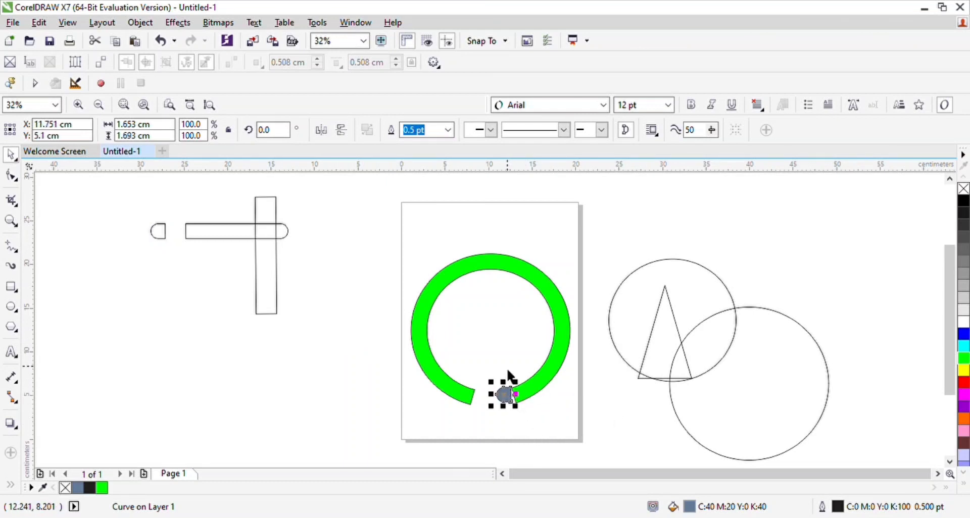
Step: Snap the cap's corner to the ring's right end, rotate it about 16.4° and stretch it slightly to match the ring's width
key("z")
left_click(515, 395)
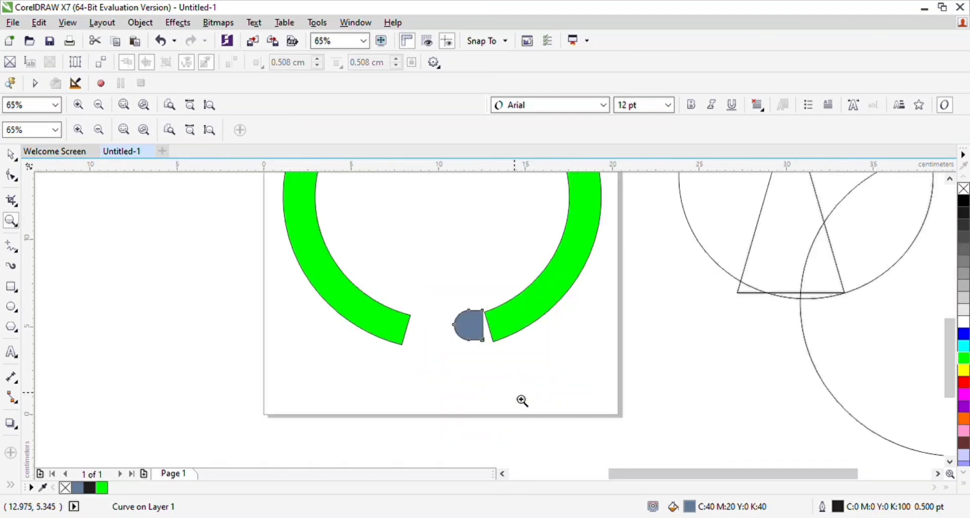
double_click(486, 316)
left_click(11, 155)
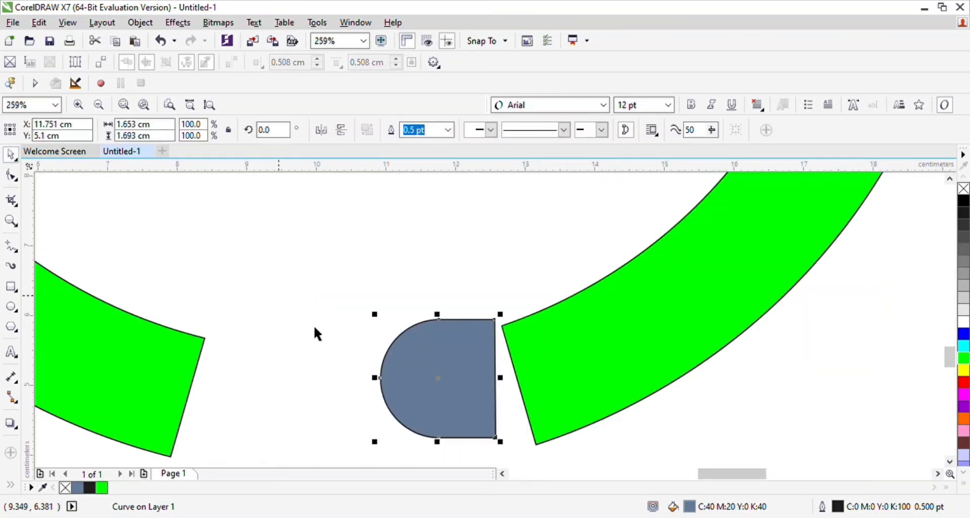
left_click_drag(470, 379, 478, 386)
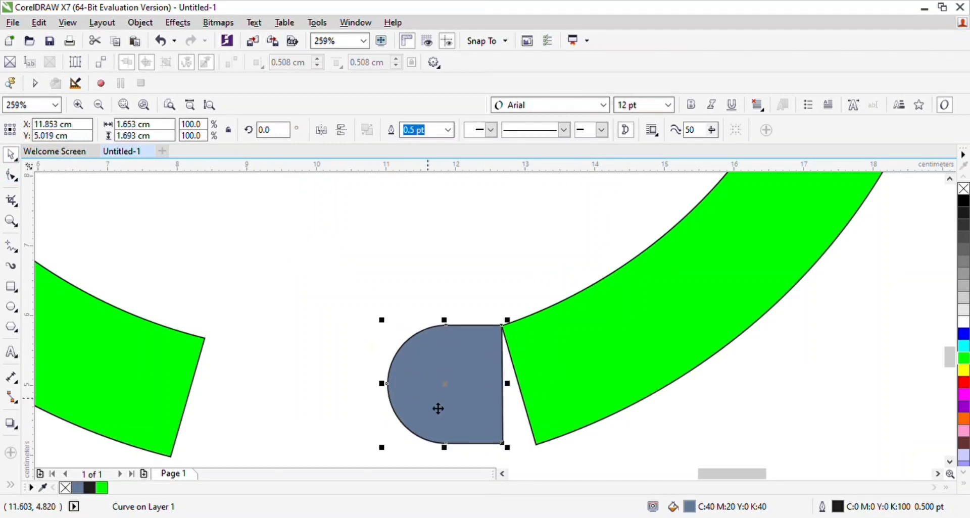
left_click(448, 402)
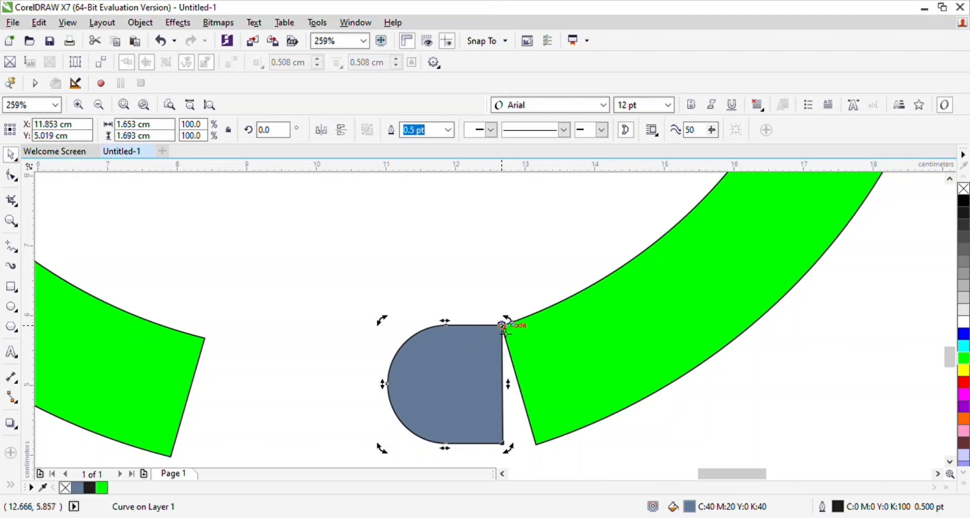
left_click_drag(511, 451, 550, 456)
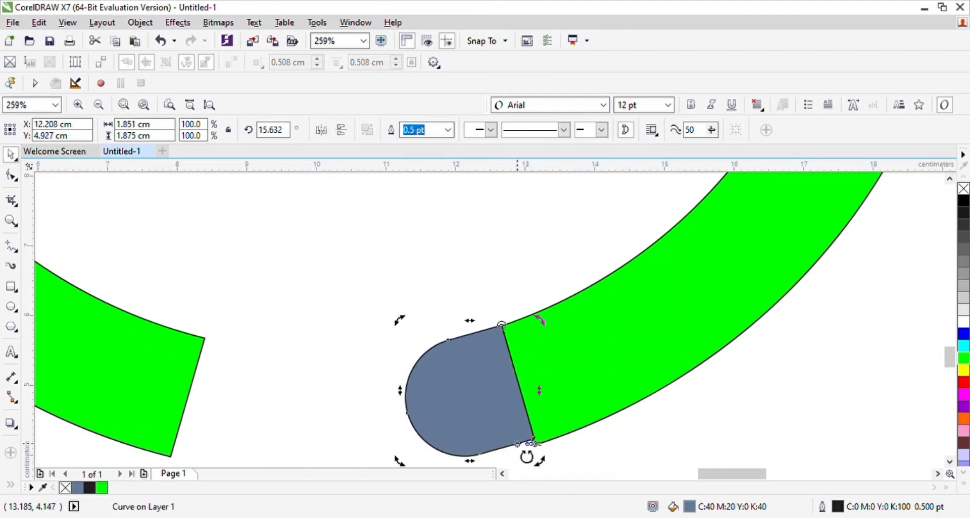
left_click(516, 428)
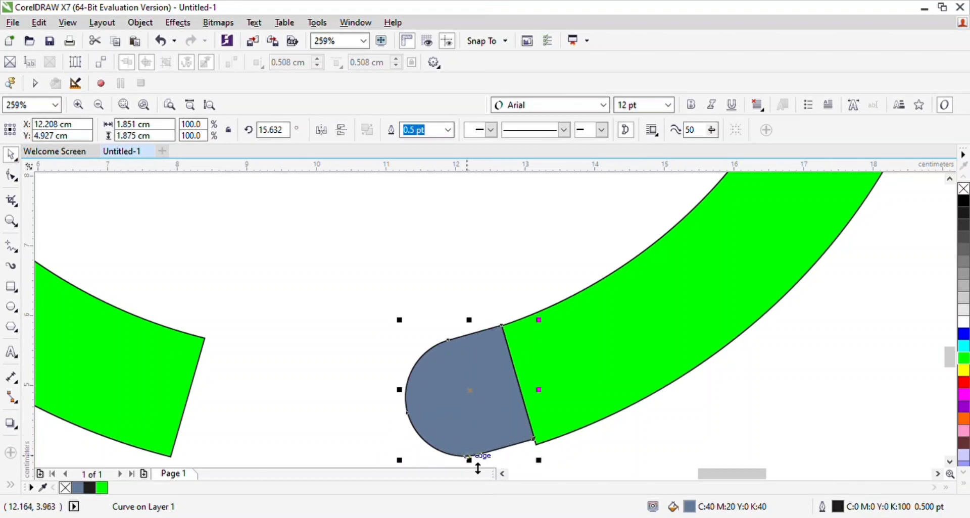
left_click_drag(406, 473, 399, 443)
key("Escape")
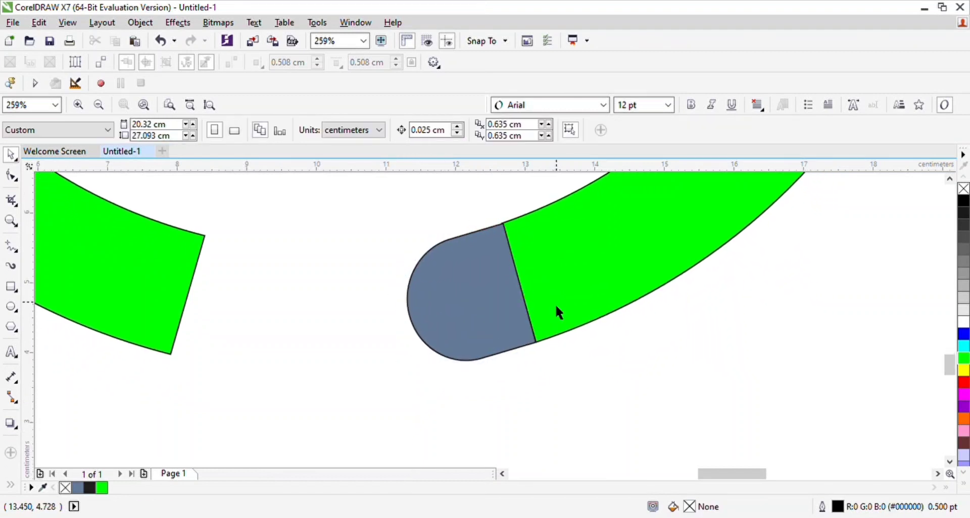
Step: Duplicate the rounded cap, mirror the copy horizontally and fit it against the ring's left open end
left_click(490, 310)
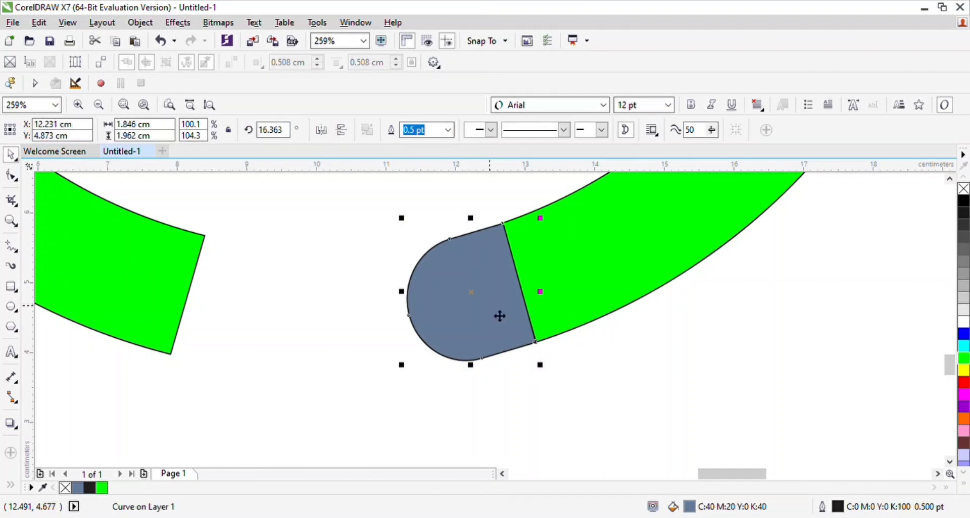
left_click_drag(500, 317, 306, 320)
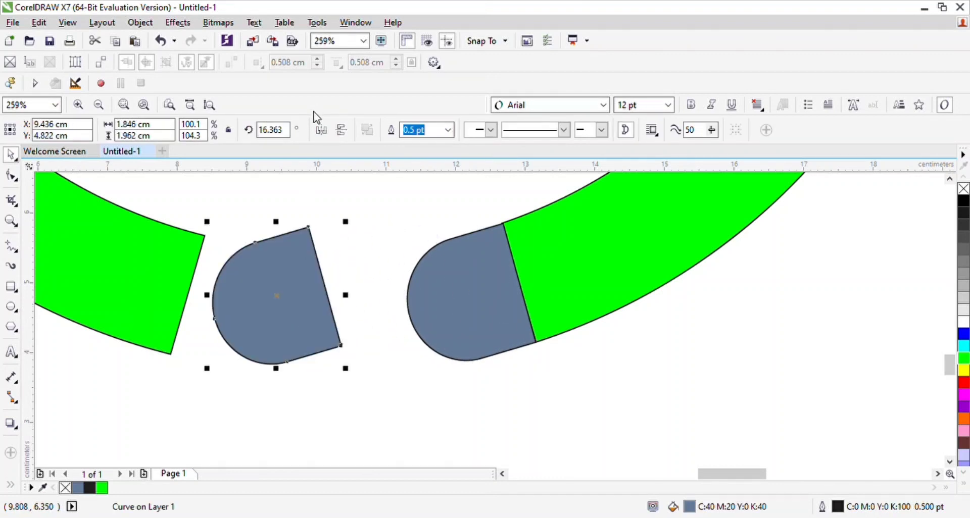
left_click(322, 130)
left_click_drag(271, 275, 230, 284)
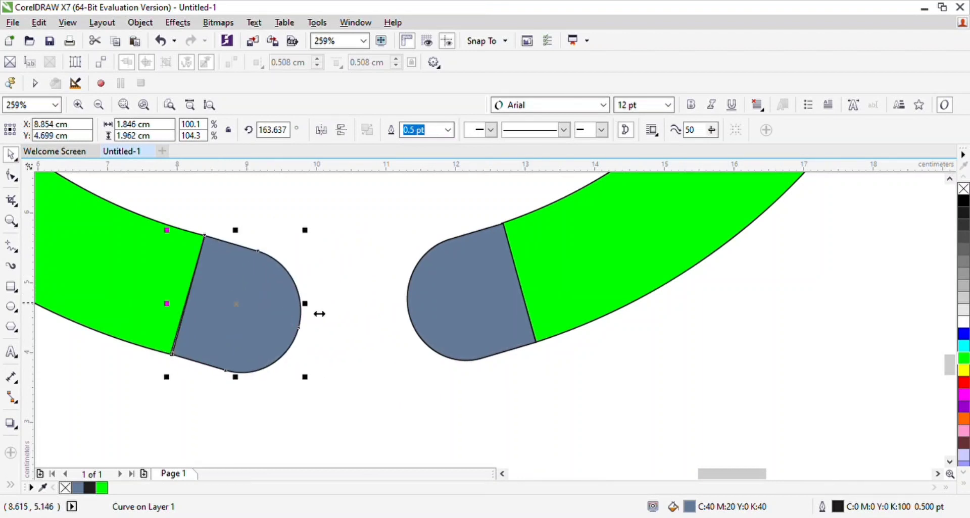
left_click_drag(360, 317, 339, 219)
Step: Weld the left rounded cap to the green ring
key("F3")
key("F3")
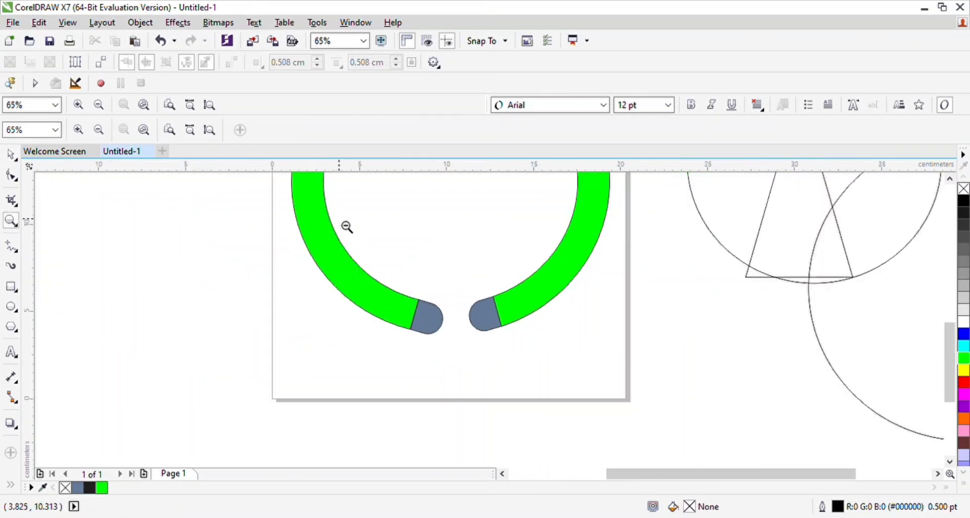
key("F3")
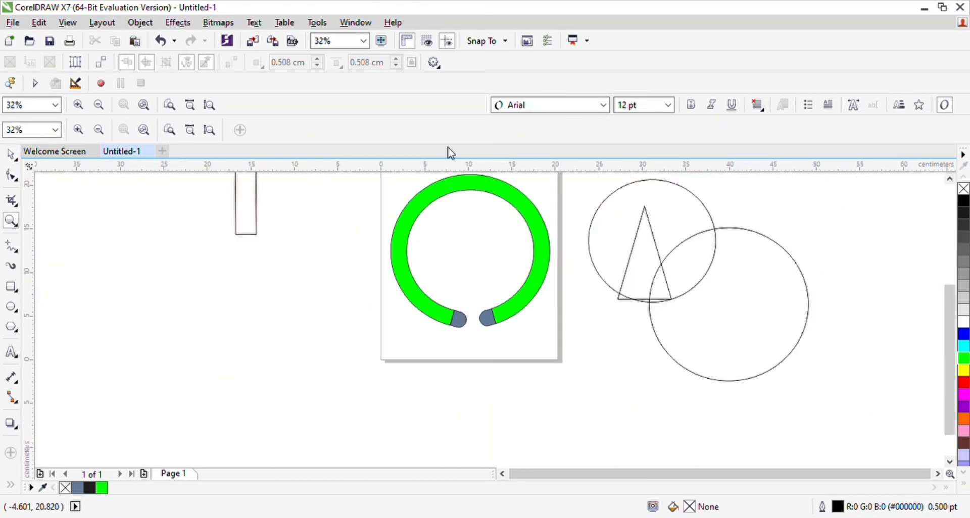
left_click_drag(951, 353, 952, 325)
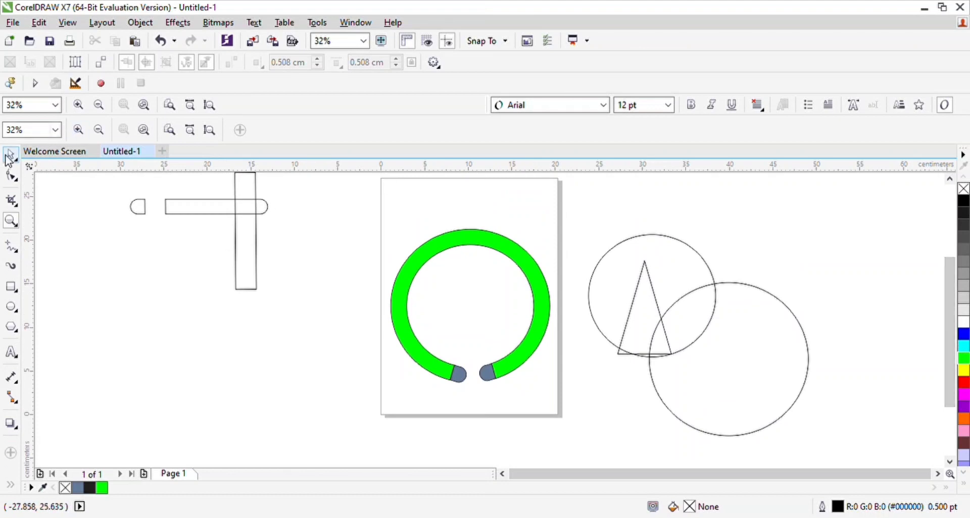
left_click(11, 158)
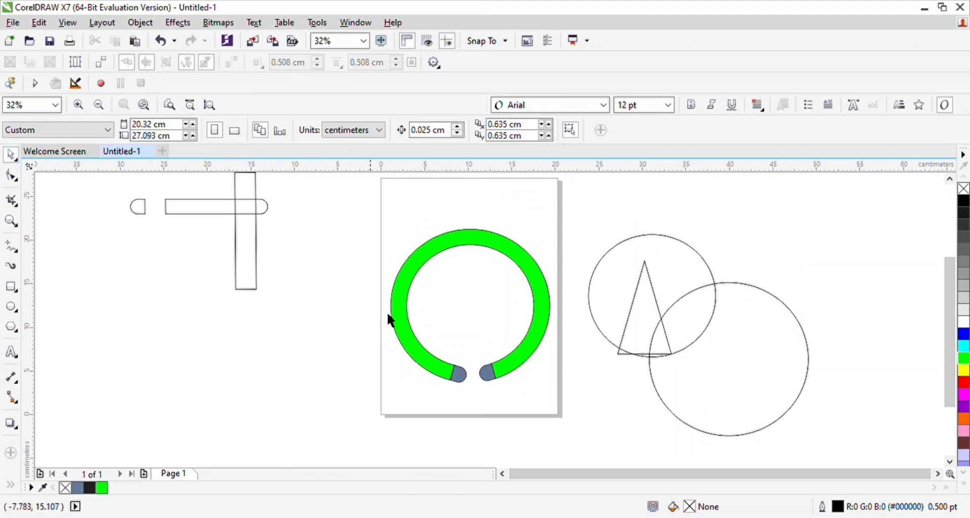
left_click(461, 376)
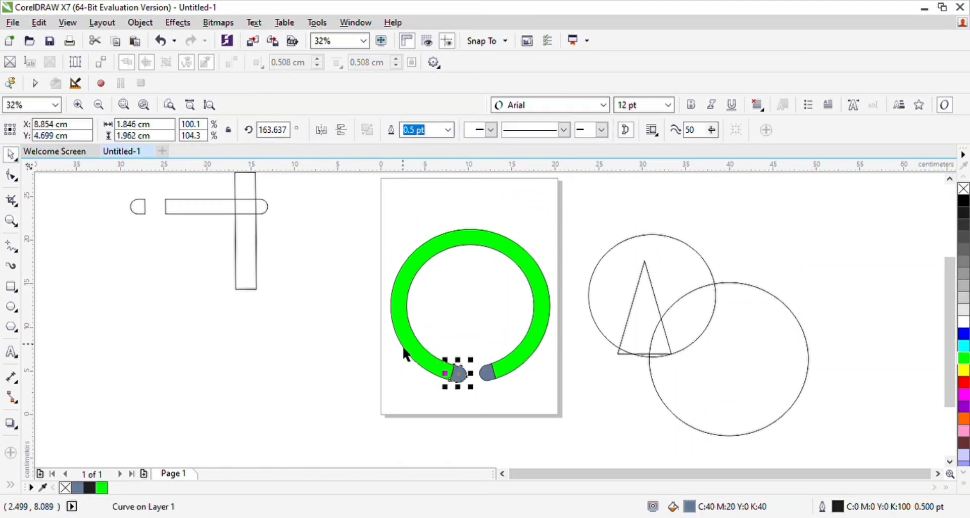
left_click(417, 346, "shift")
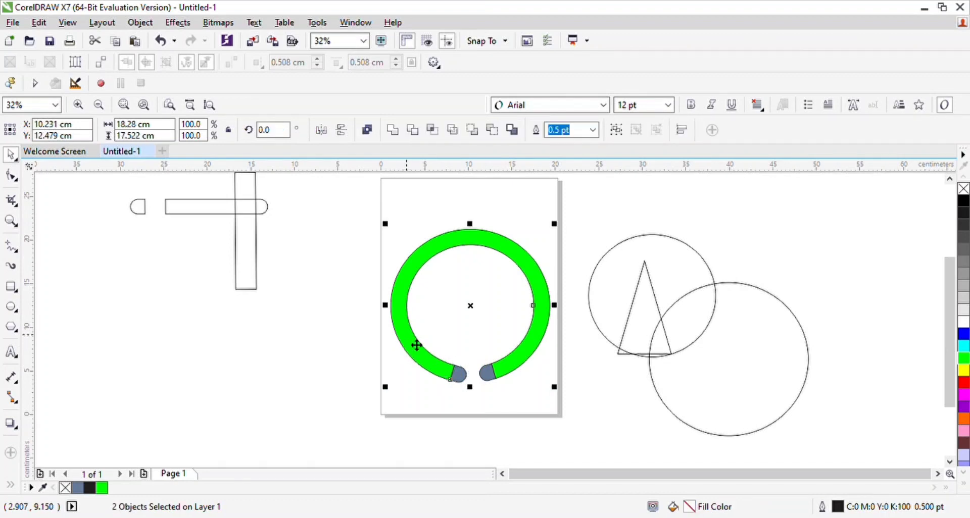
left_click(392, 130)
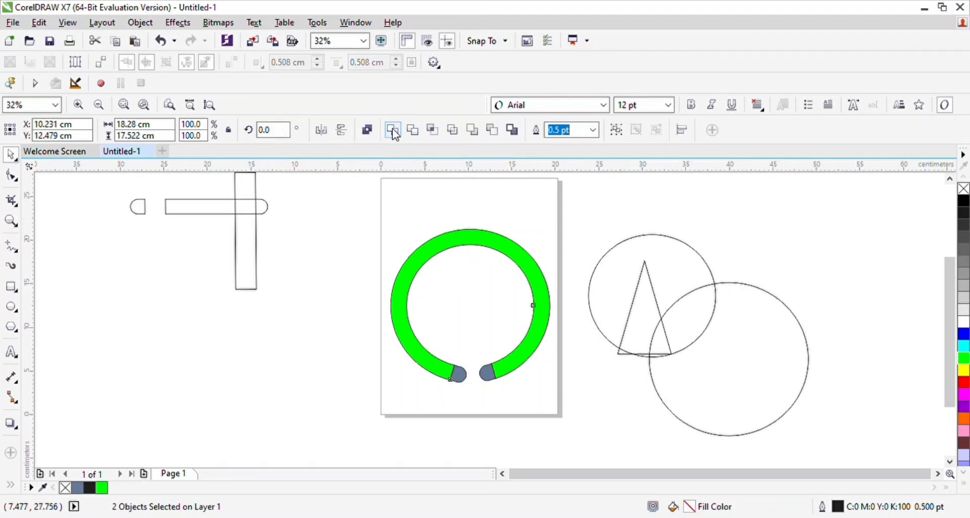
Step: Weld the right rounded cap to the green ring and set the merged ring's outline to None
left_click(488, 382)
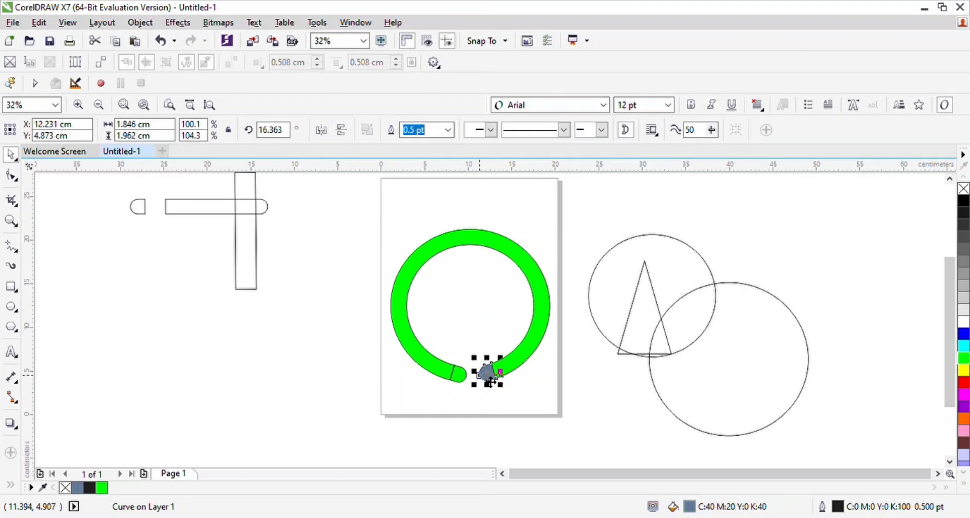
left_click(542, 299, "shift")
left_click(451, 131)
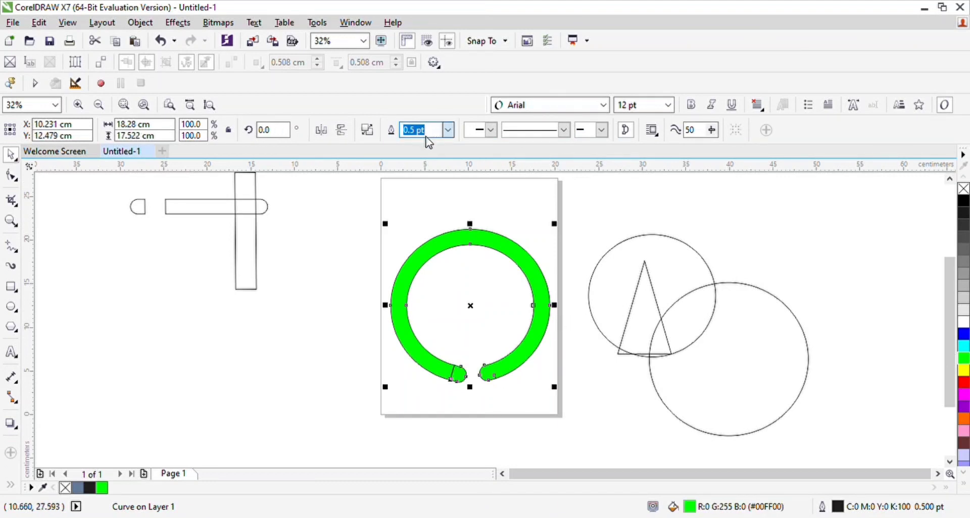
left_click(422, 141)
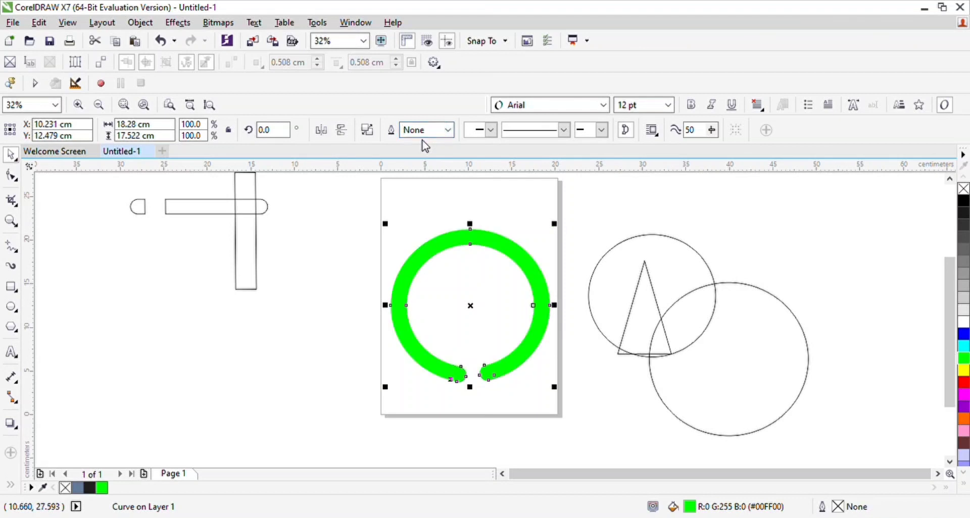
Step: Move the smaller circle inside the green ring, shrink it proportionally to about 10.7 by 10.2 cm and centre it
left_click(605, 308)
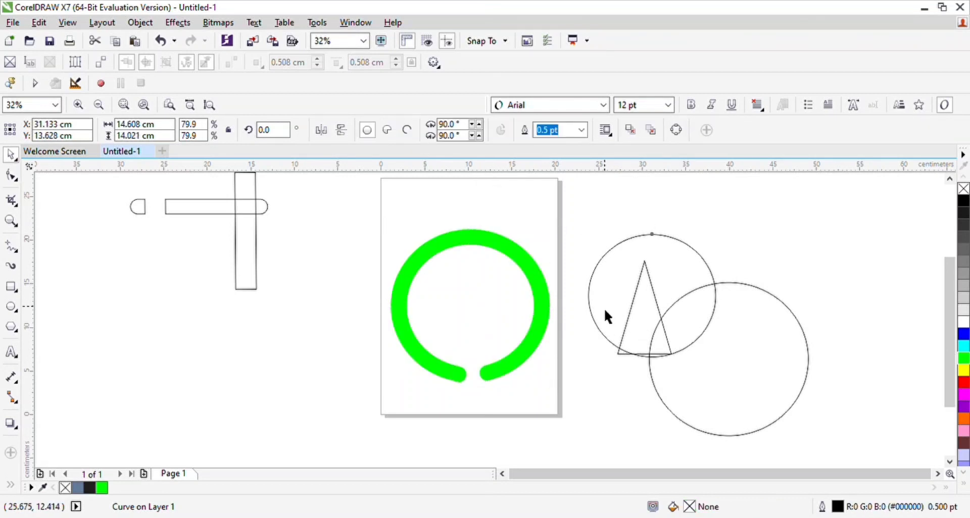
left_click_drag(615, 316, 436, 332)
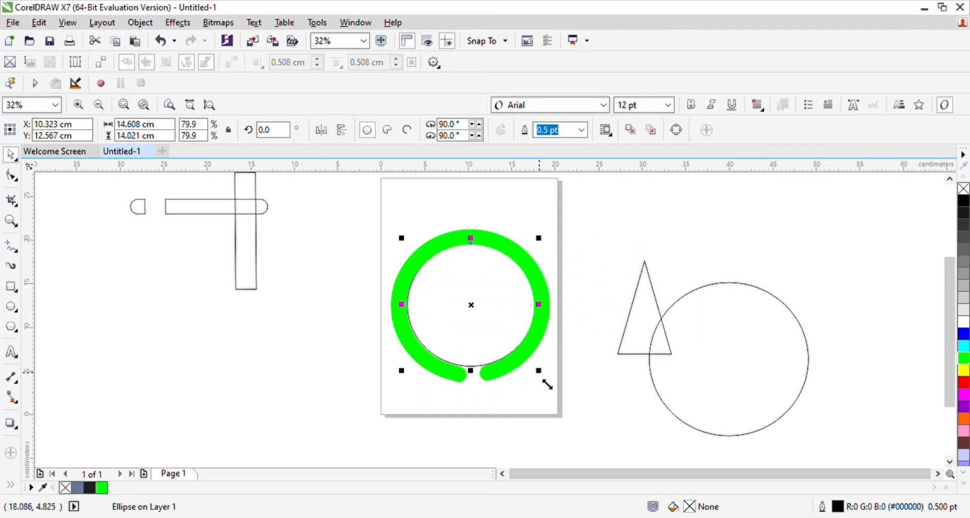
left_click_drag(543, 376, 513, 355)
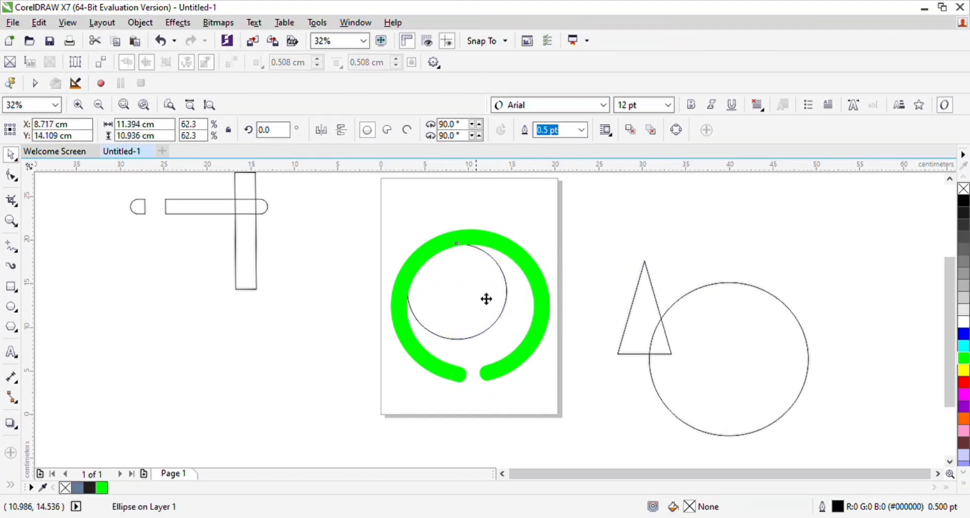
left_click_drag(485, 298, 501, 313)
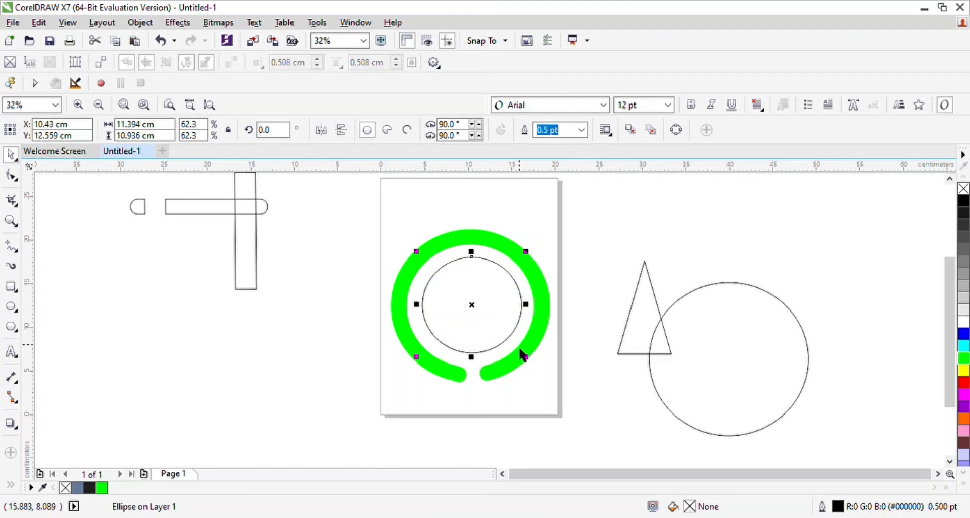
mouse_move(530, 365)
left_mouse_down()
mouse_move(524, 353)
mouse_move(527, 361)
left_mouse_up()
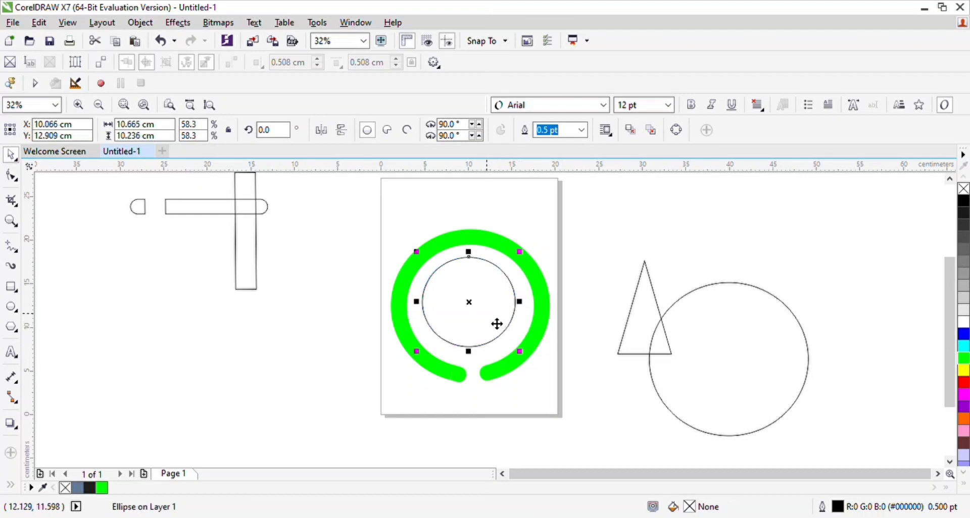
left_click_drag(498, 324, 500, 325)
Step: Fill the inner circle with green and set its outline to None
left_click(964, 360)
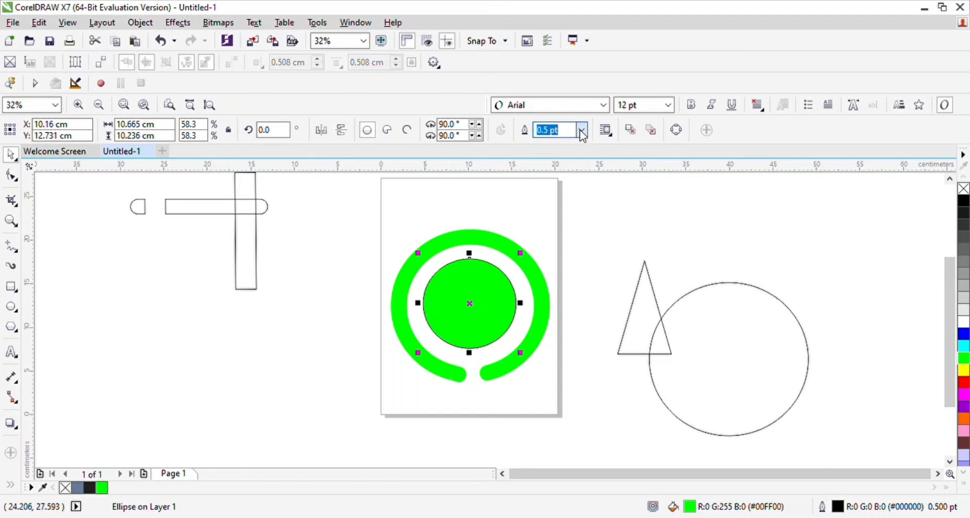
left_click(563, 153)
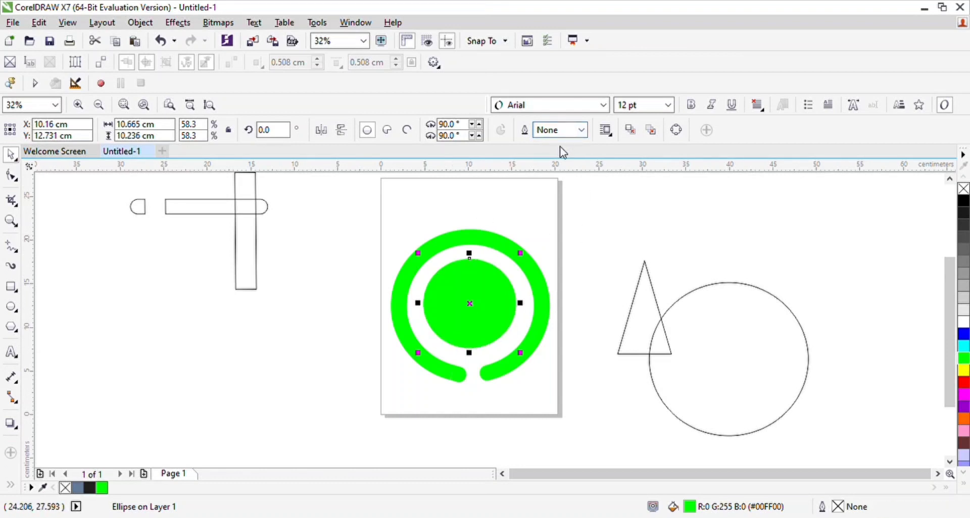
Step: Delete the leftover upright rectangle, split rounded bar, triangle and large circle outside the page
left_click(237, 256)
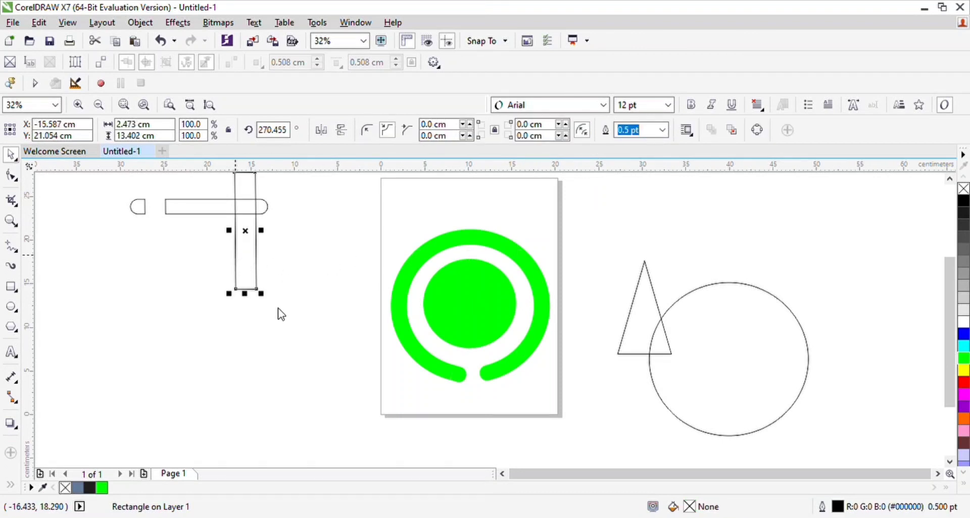
key("Delete")
left_click(213, 211)
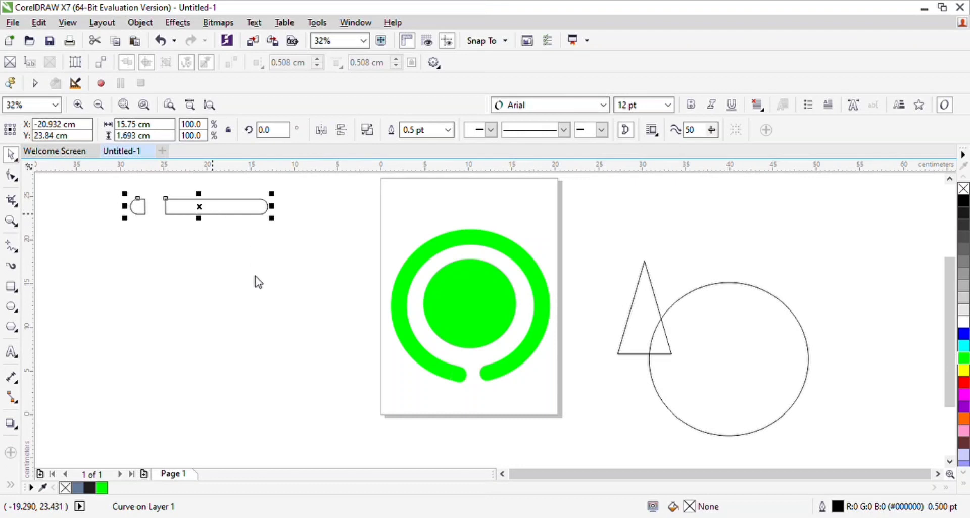
key("Delete")
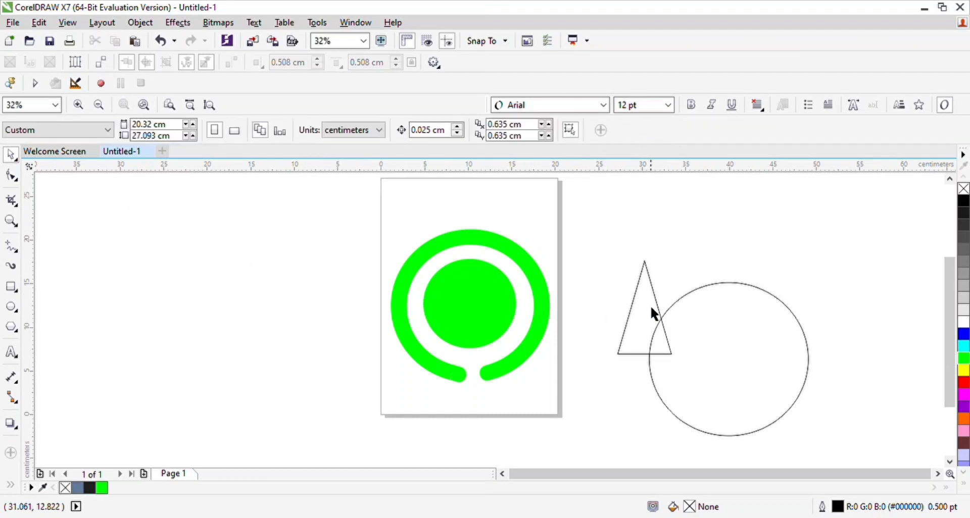
left_click(631, 310)
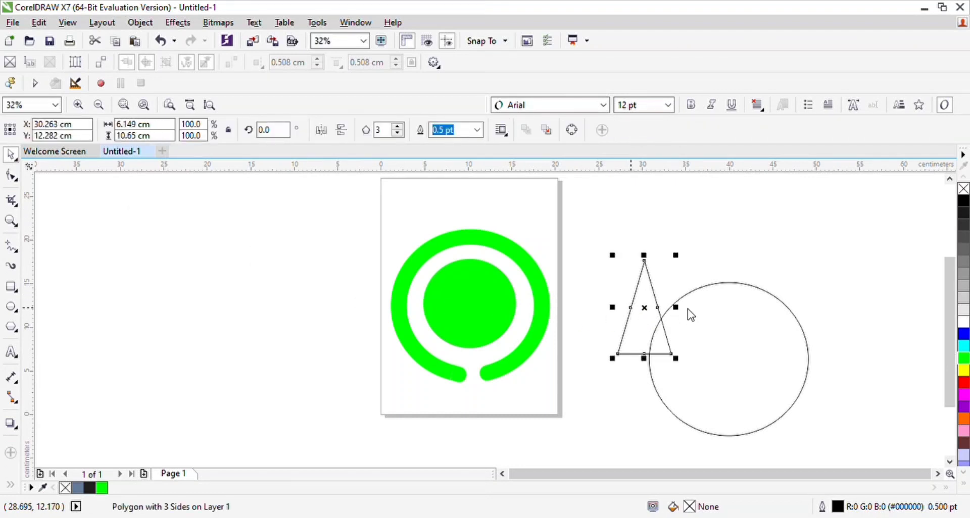
key("Delete")
left_click(728, 345)
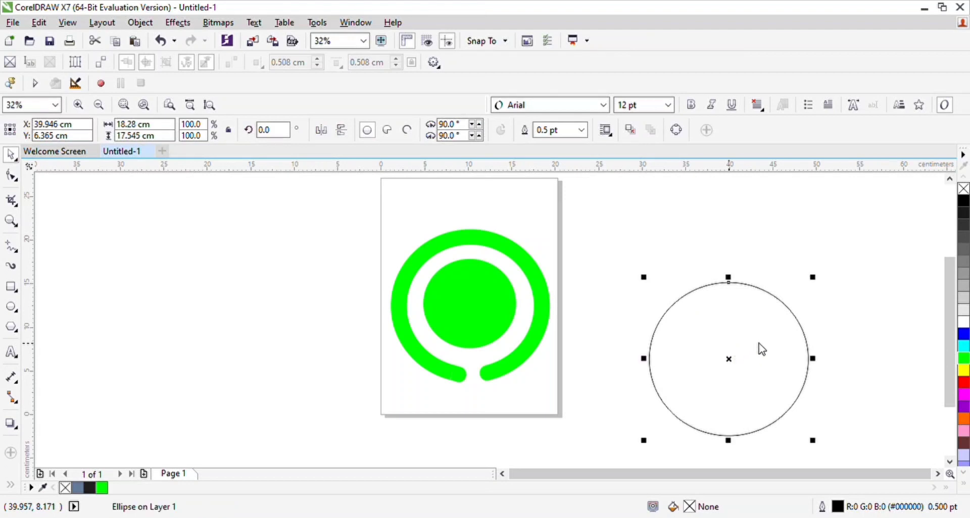
key("Delete")
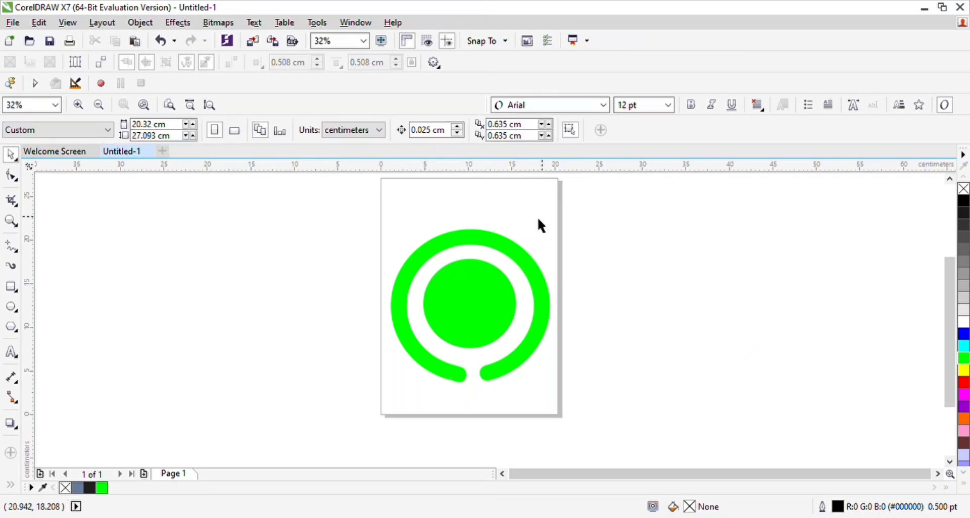
scroll(952, 326, "up", 1)
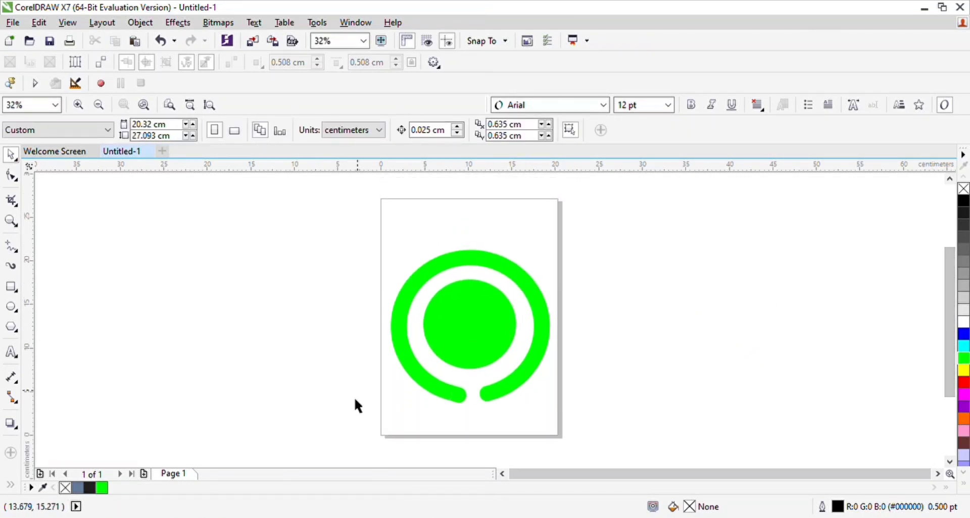